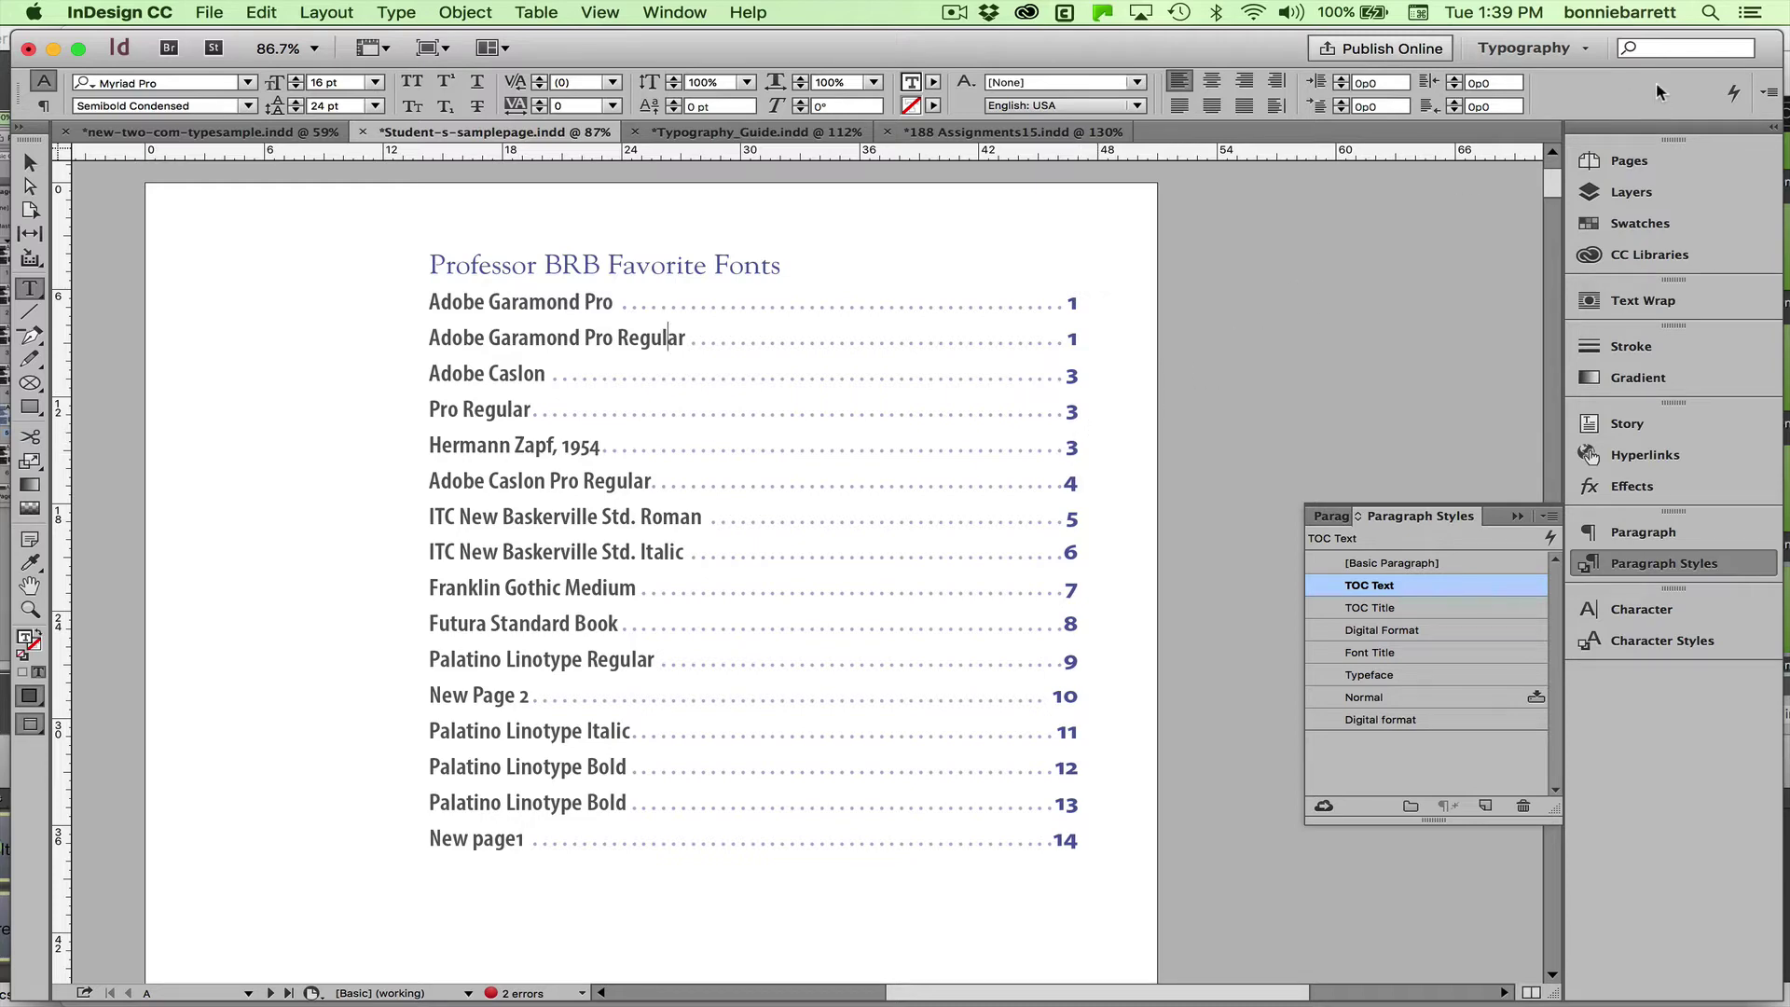
On page 1, break the link between the 'Adobe Garamond Pro' heading and the Font Title paragraph style.
{"action": "left_click", "coordinate": [1637, 164]}
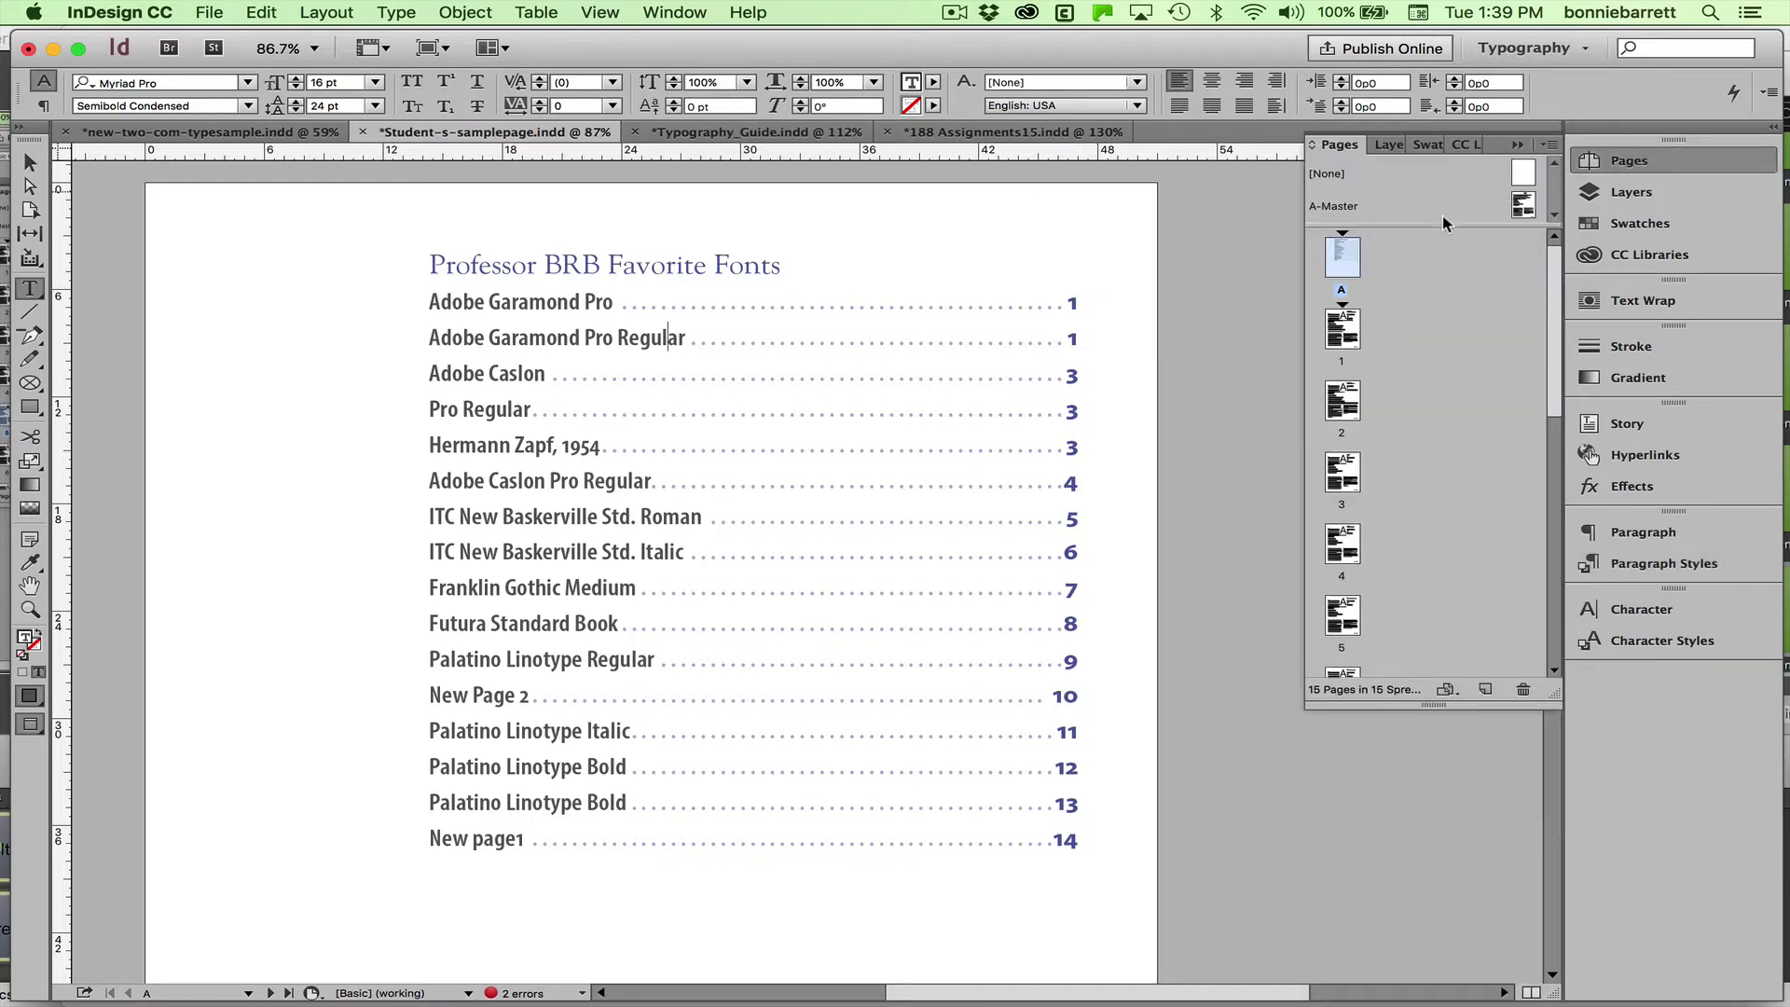
{"action": "double_click", "coordinate": [1342, 330]}
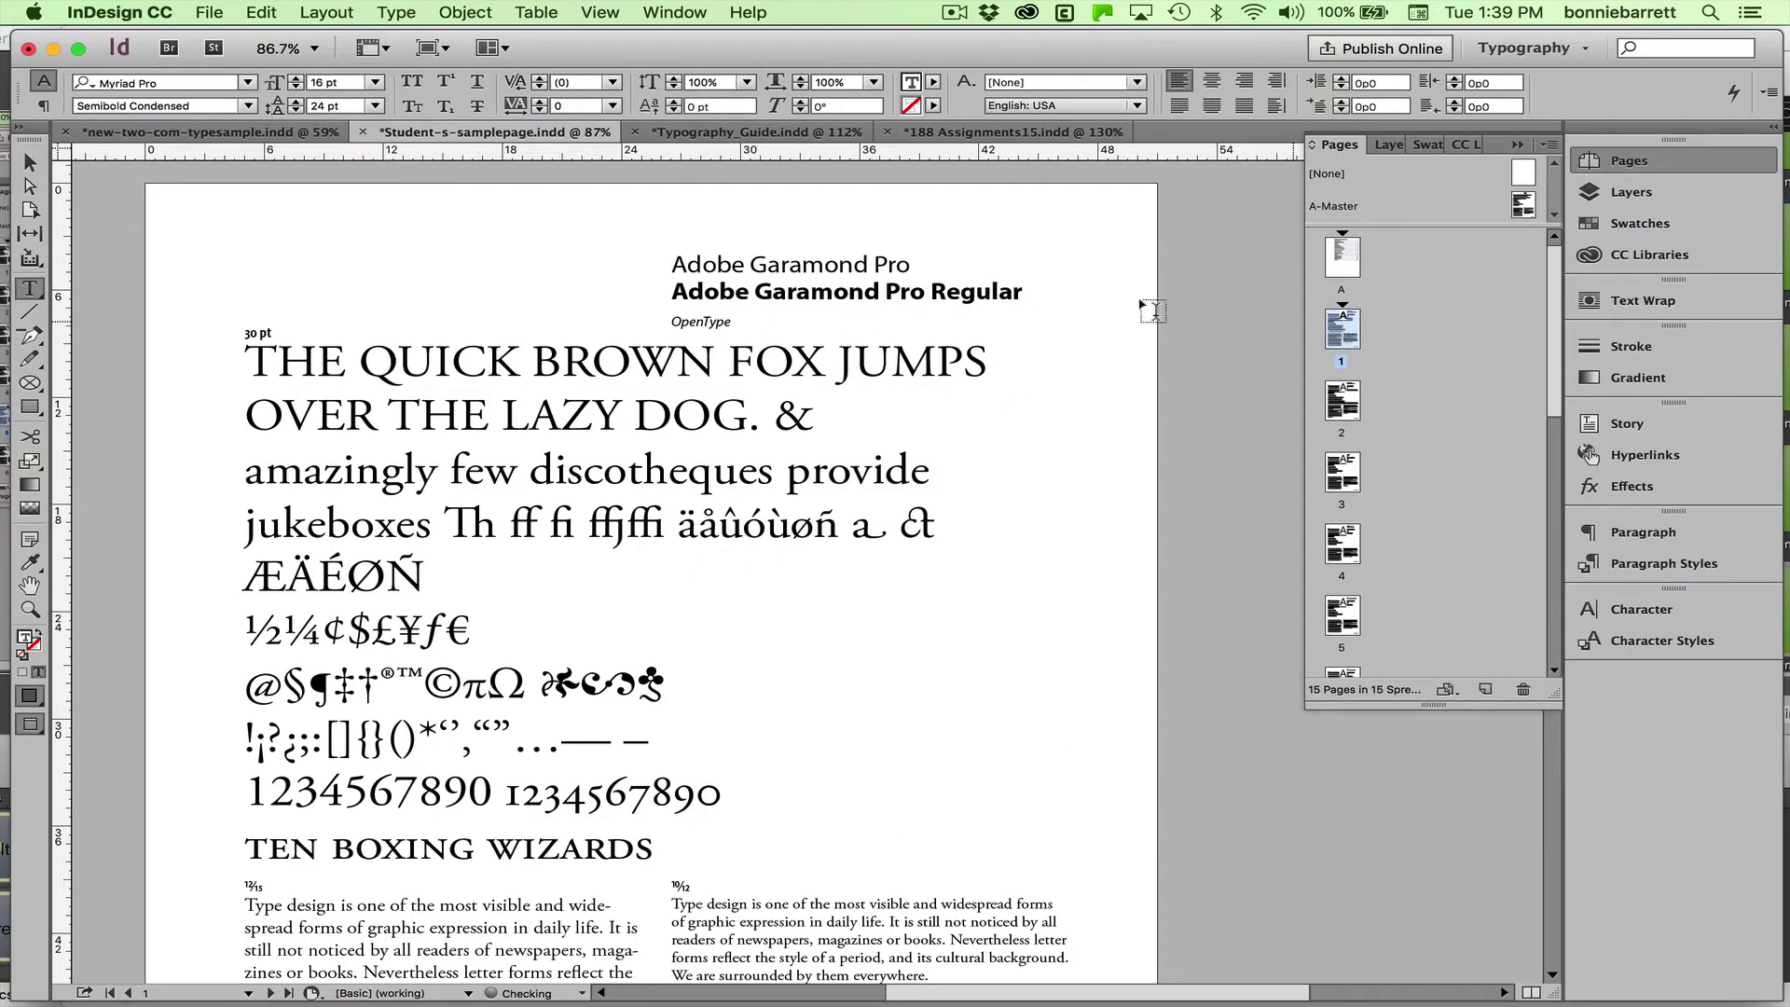
{"action": "left_click", "coordinate": [1648, 563]}
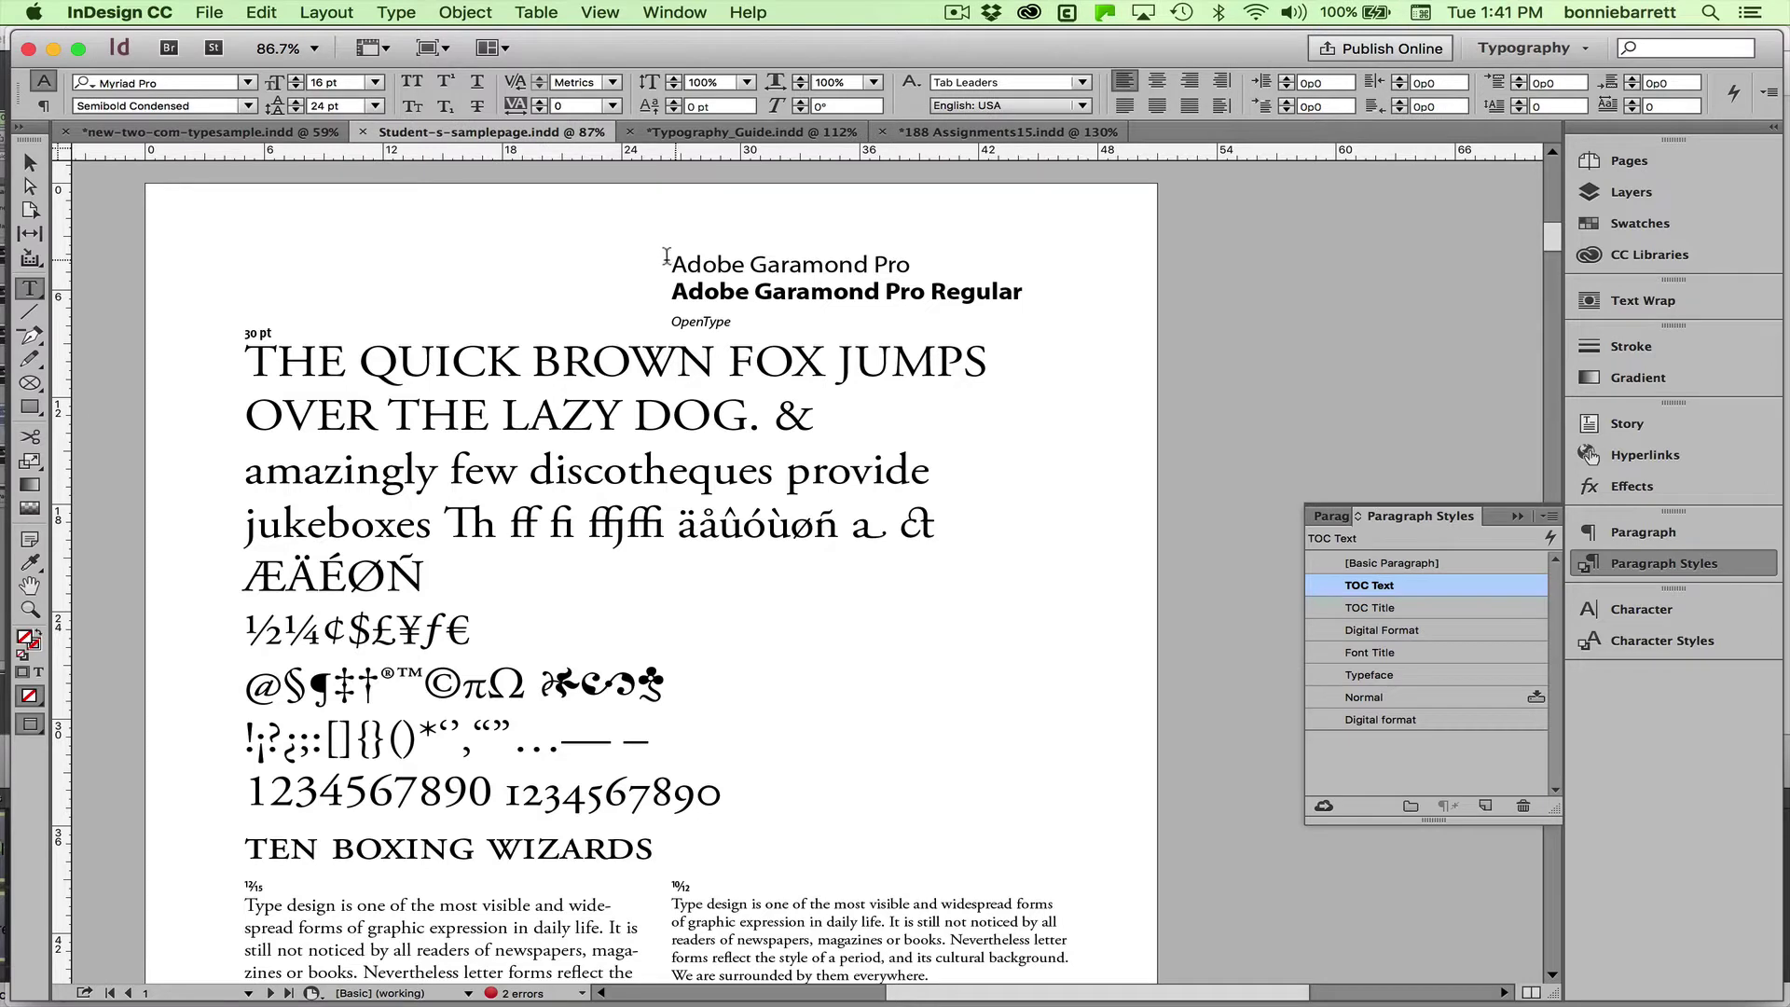
{"action": "left_click_drag", "start_coordinate": [668, 263], "coordinate": [901, 261]}
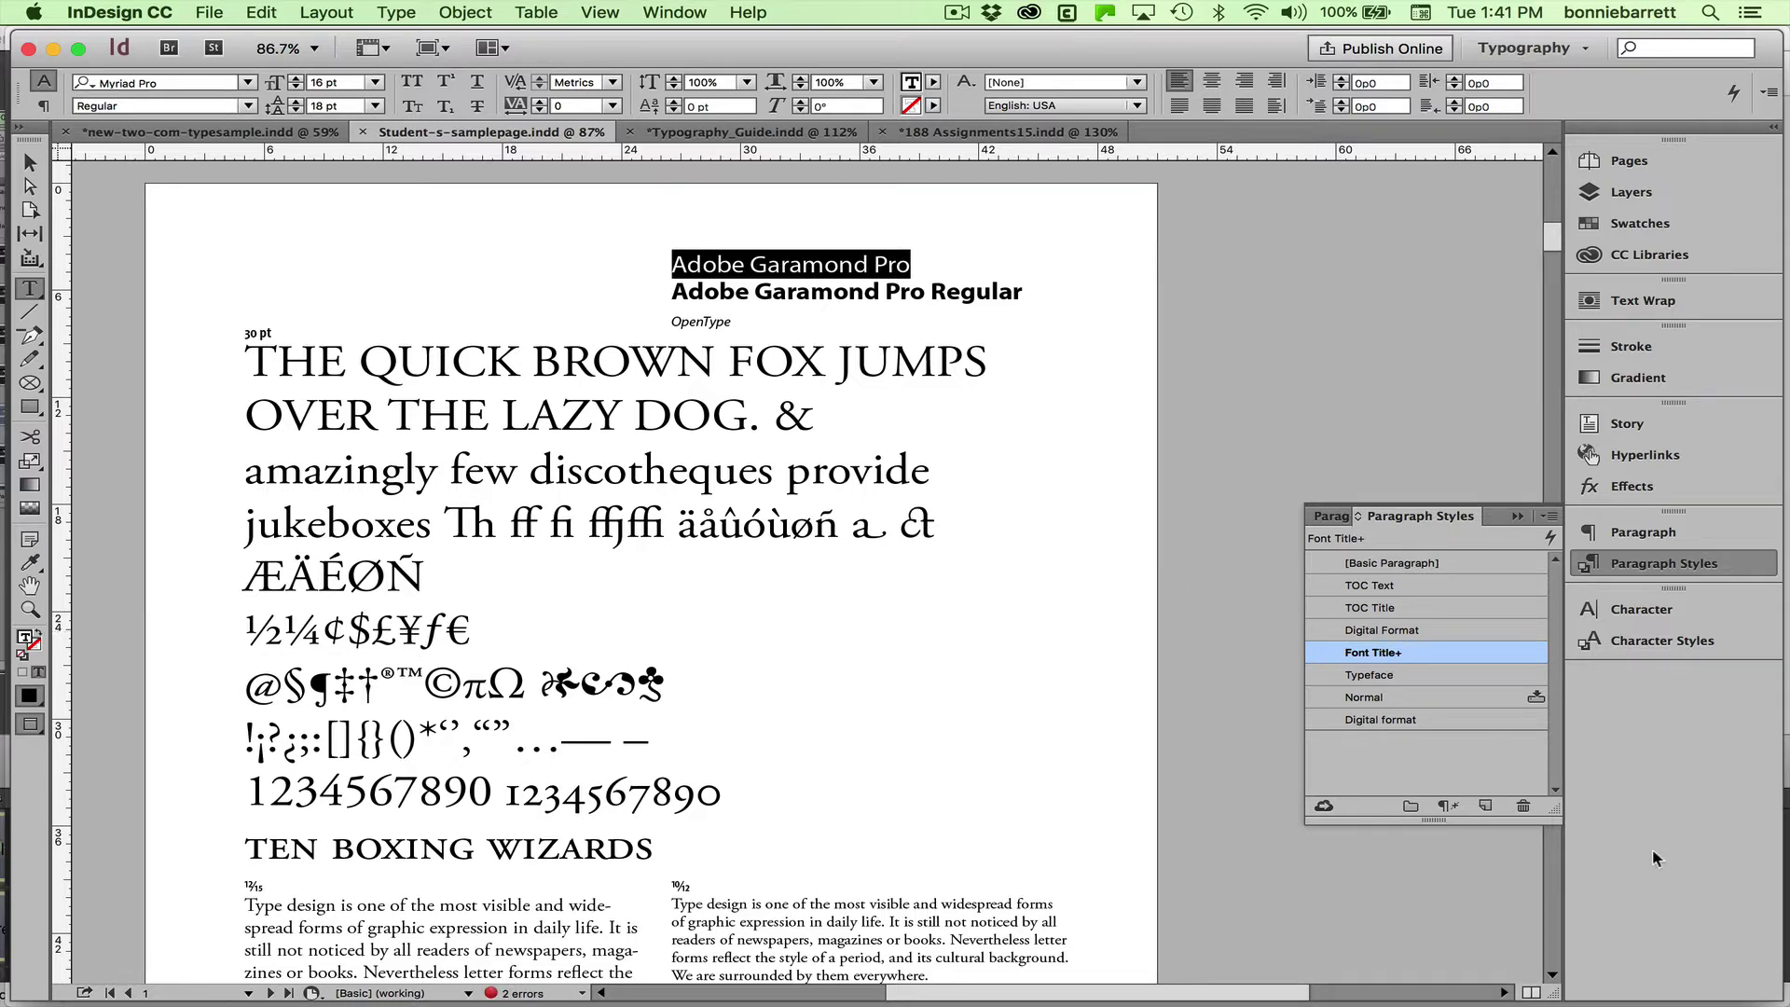
{"action": "left_click", "coordinate": [1550, 518]}
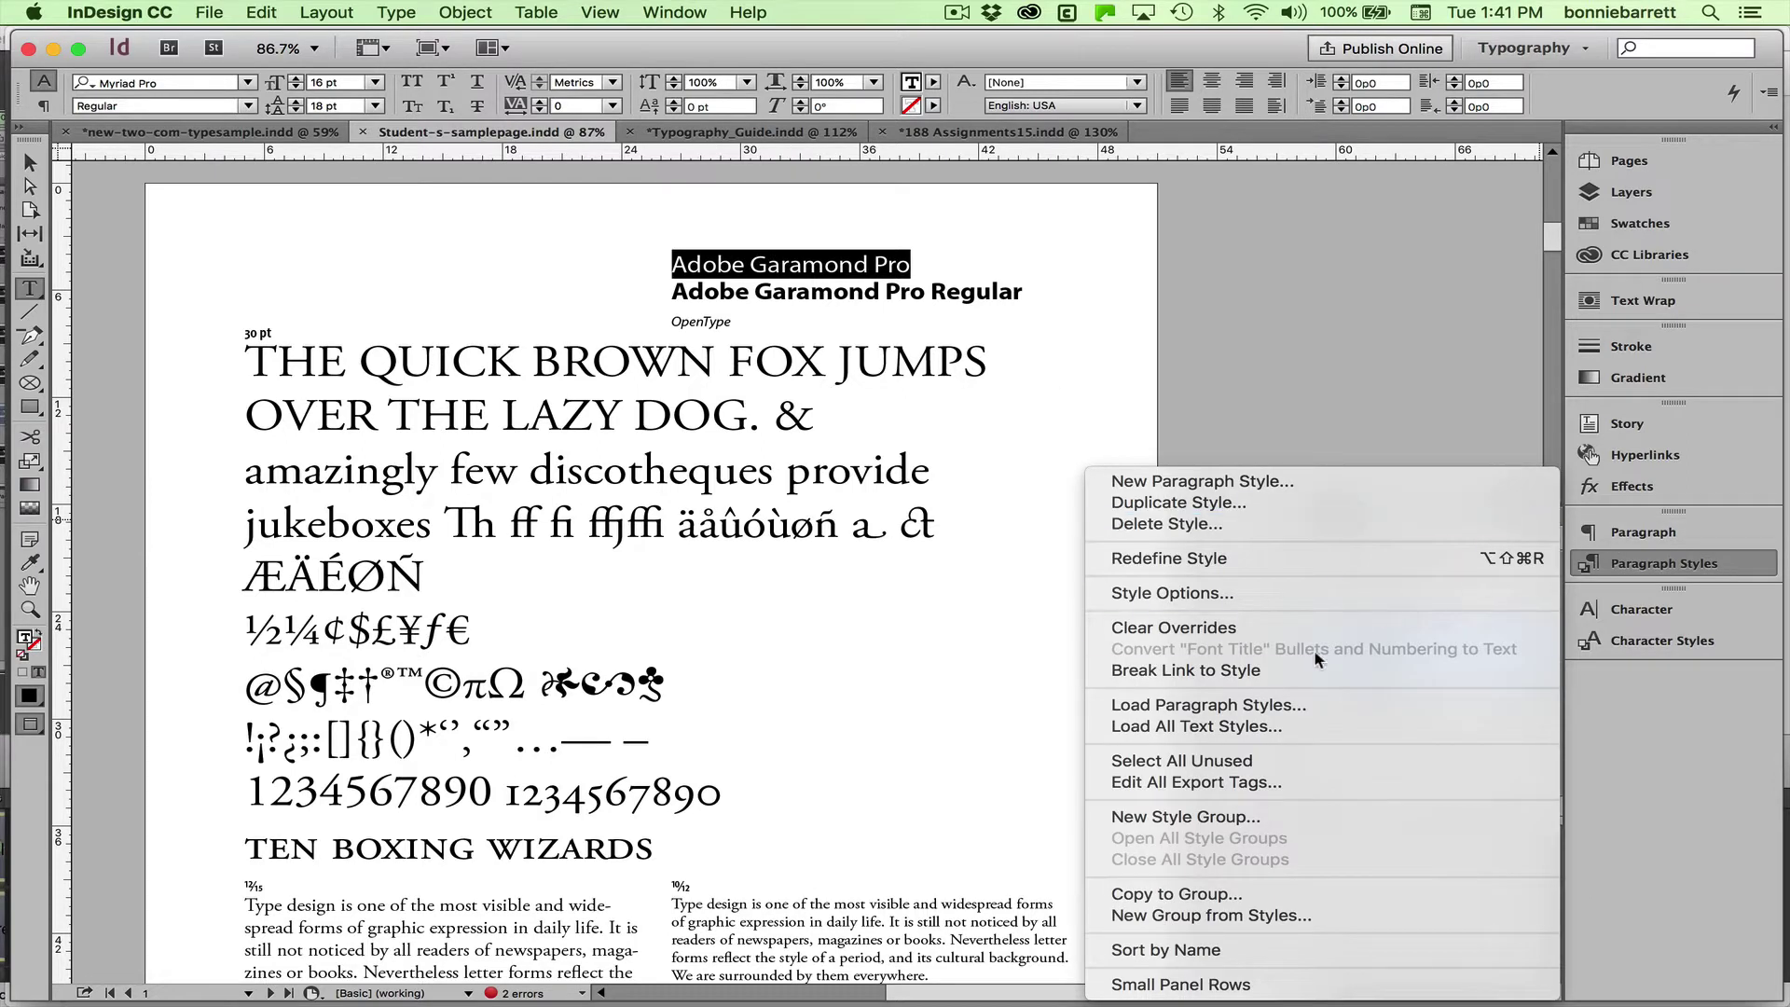
{"action": "left_click", "coordinate": [1204, 673]}
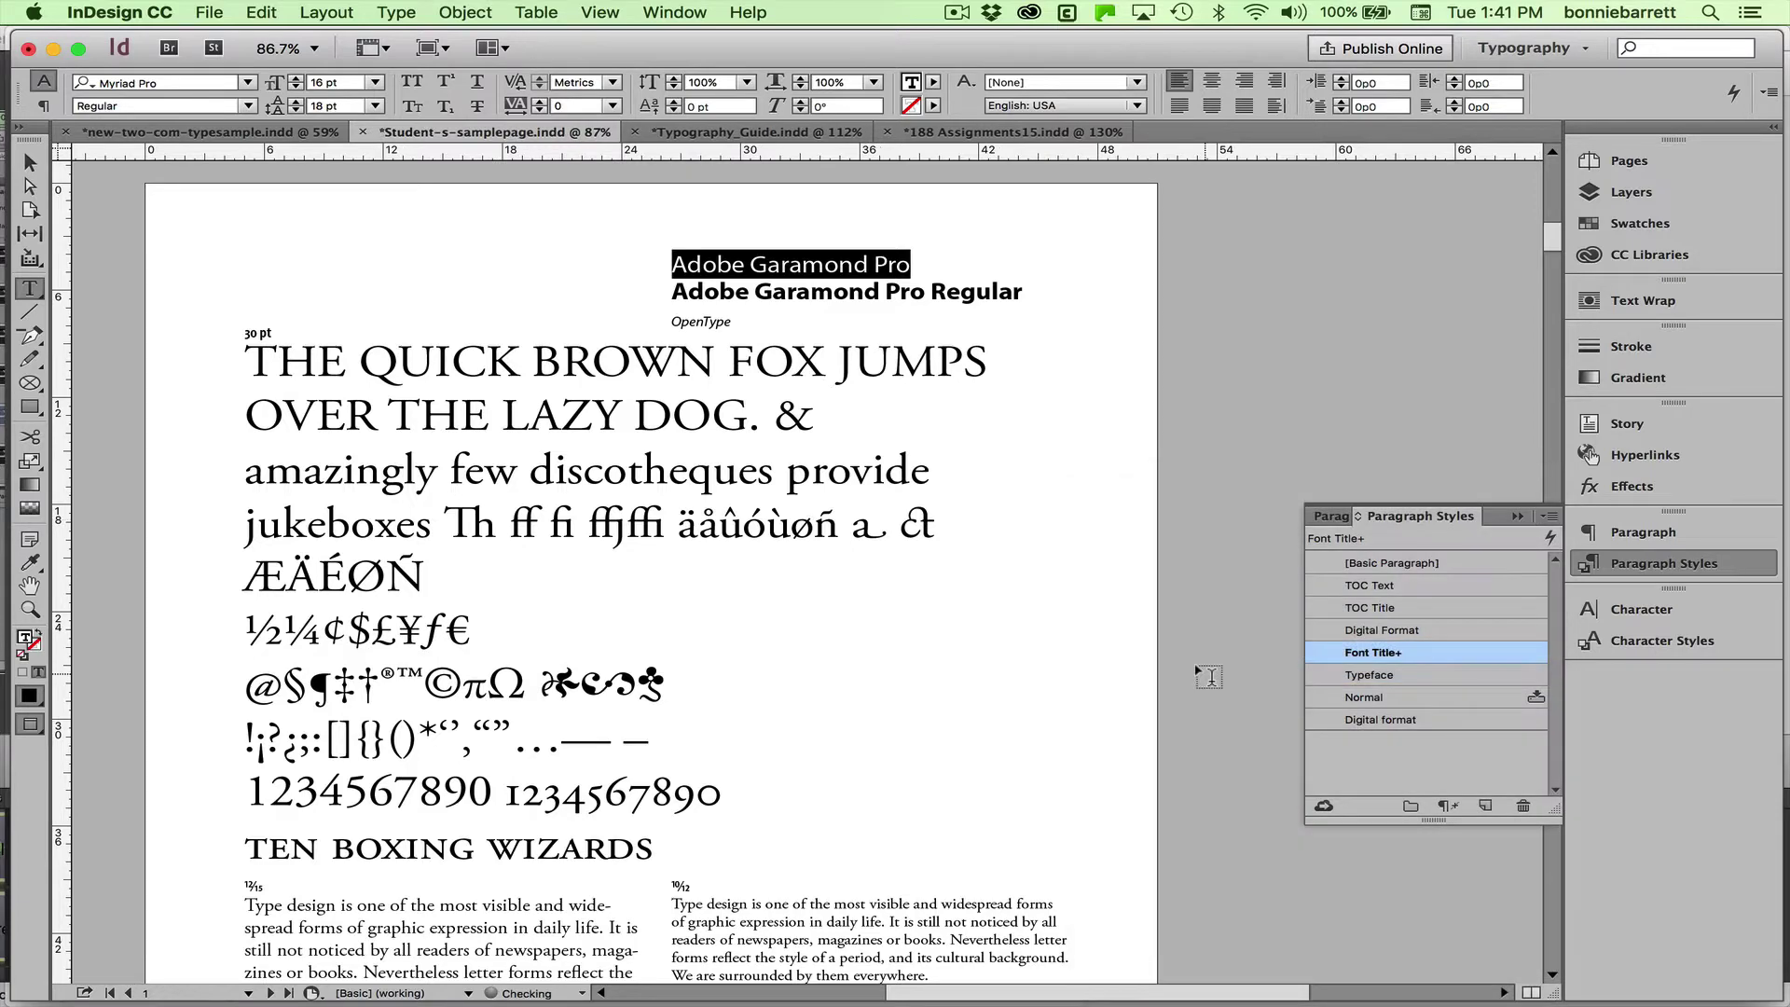
Regenerate the table of contents with overset text included so Adobe Garamond Pro Regular appears once.
{"action": "left_click", "coordinate": [748, 284]}
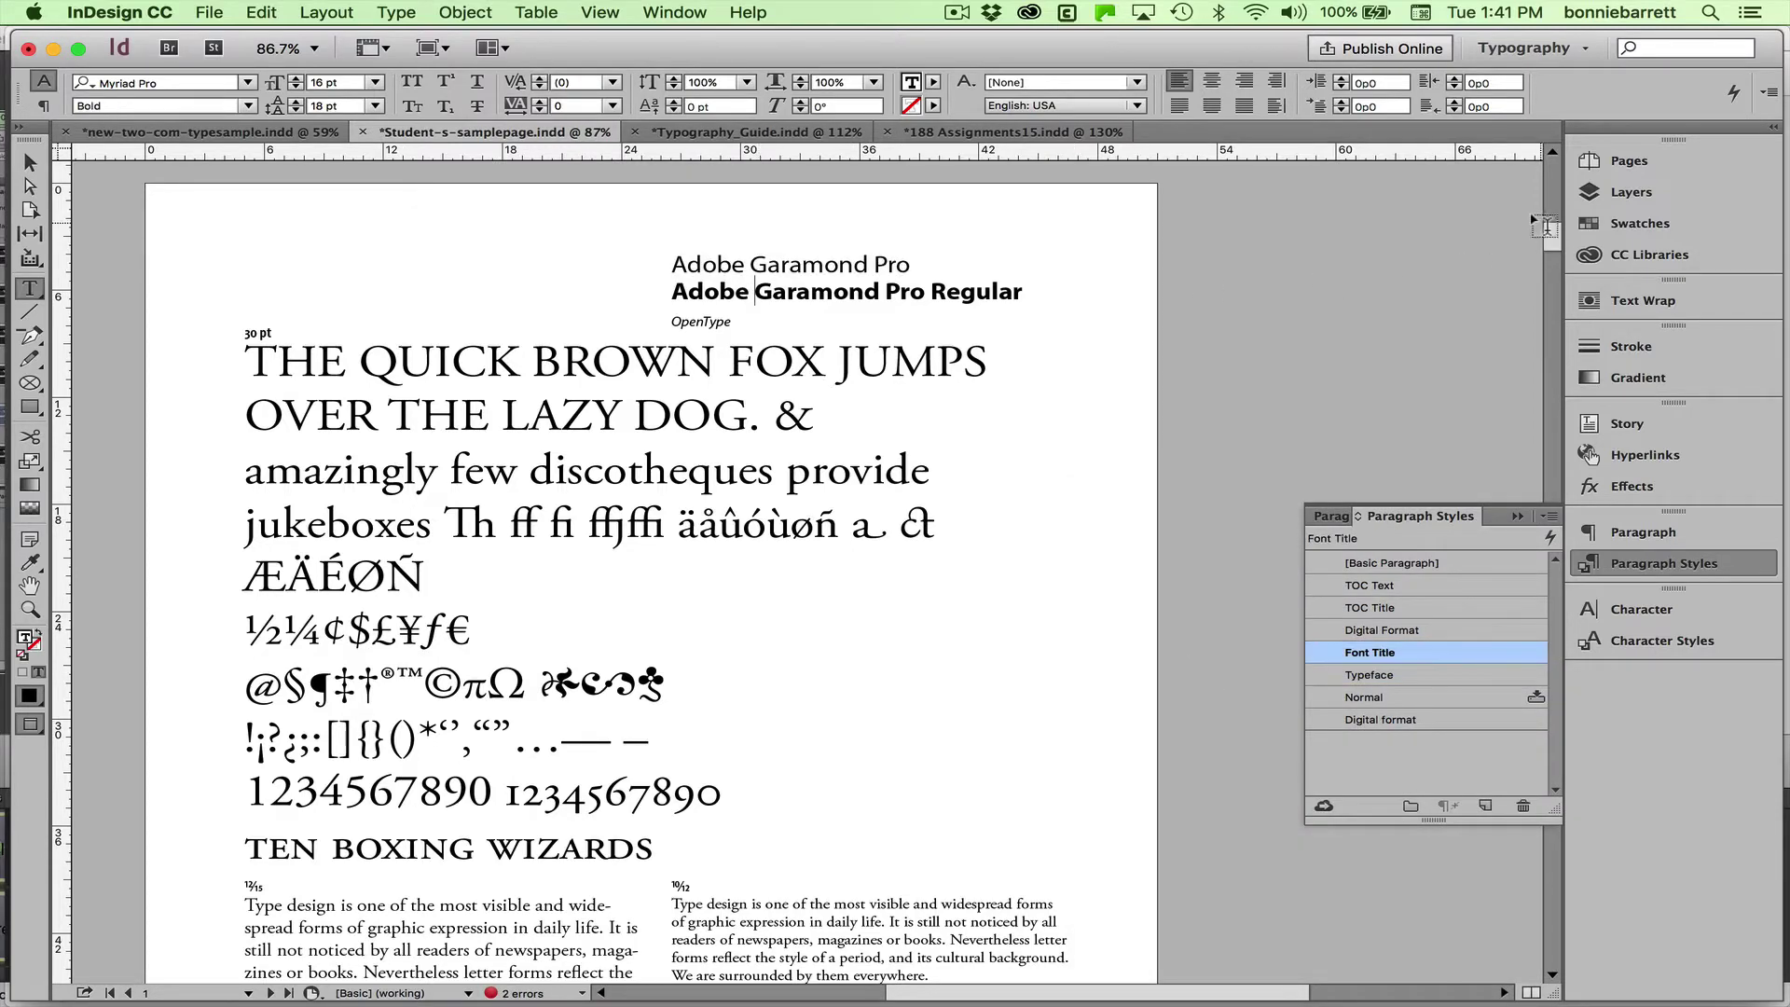
{"action": "left_click_drag", "start_coordinate": [1545, 228], "coordinate": [1554, 55]}
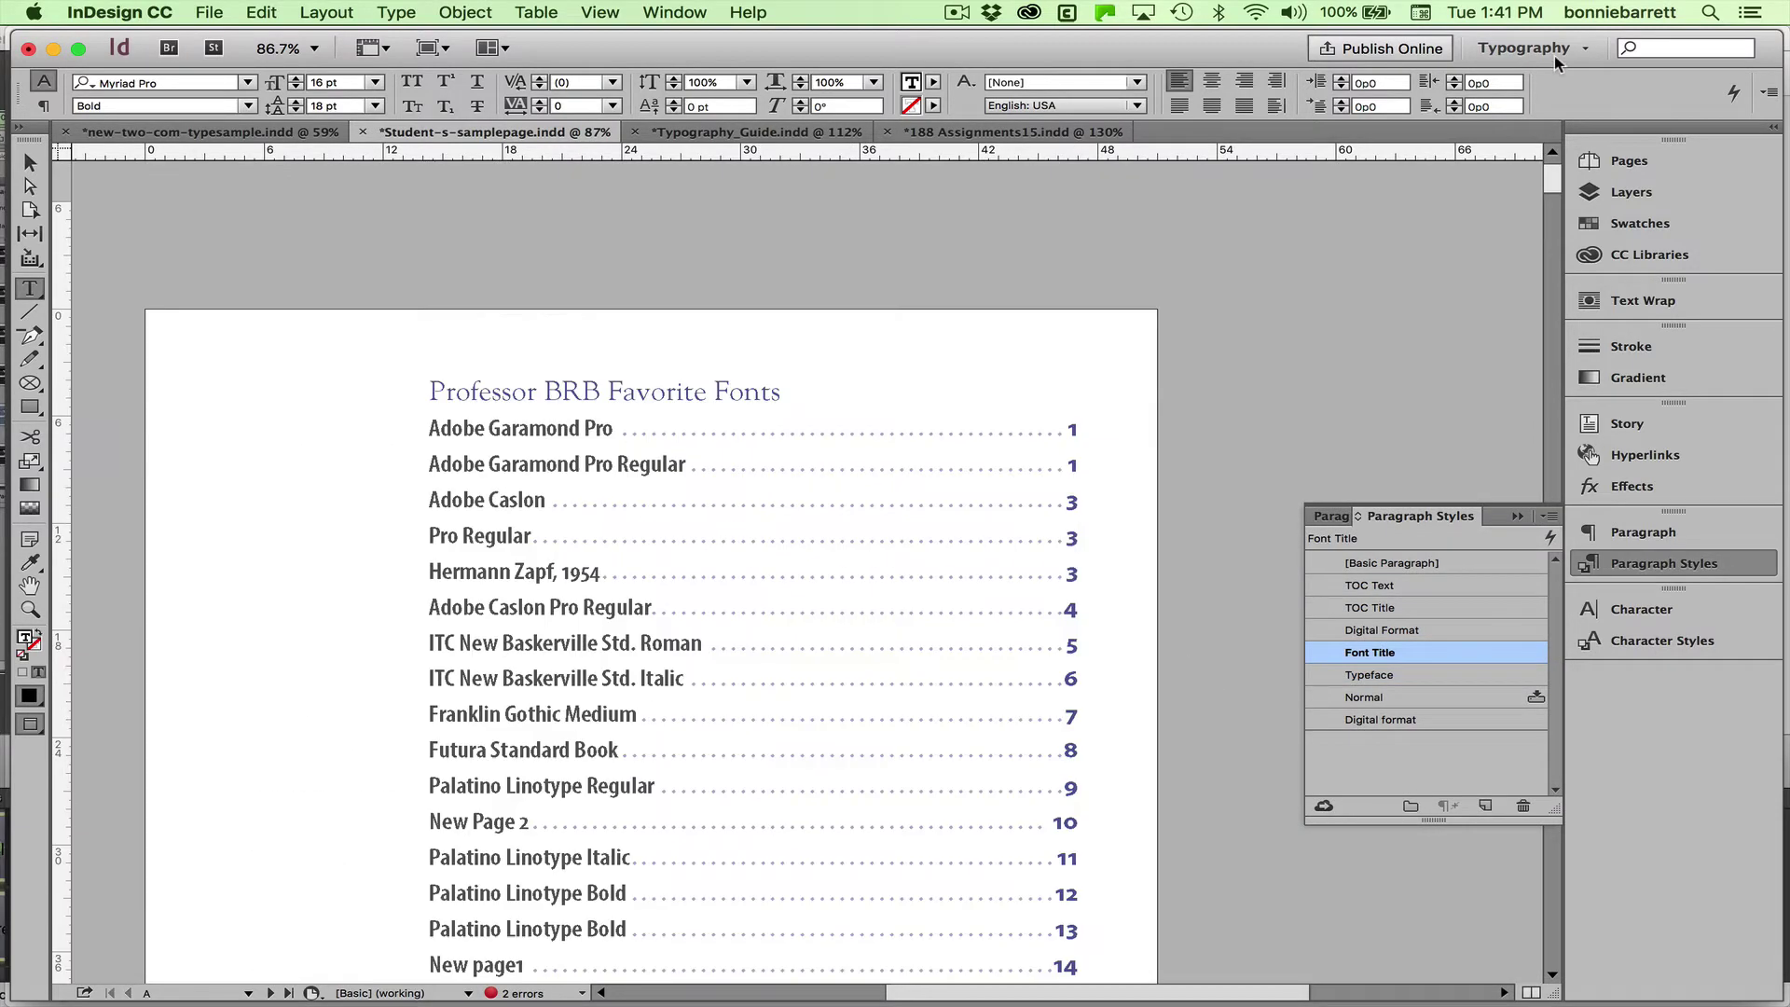
{"action": "left_click", "coordinate": [565, 456]}
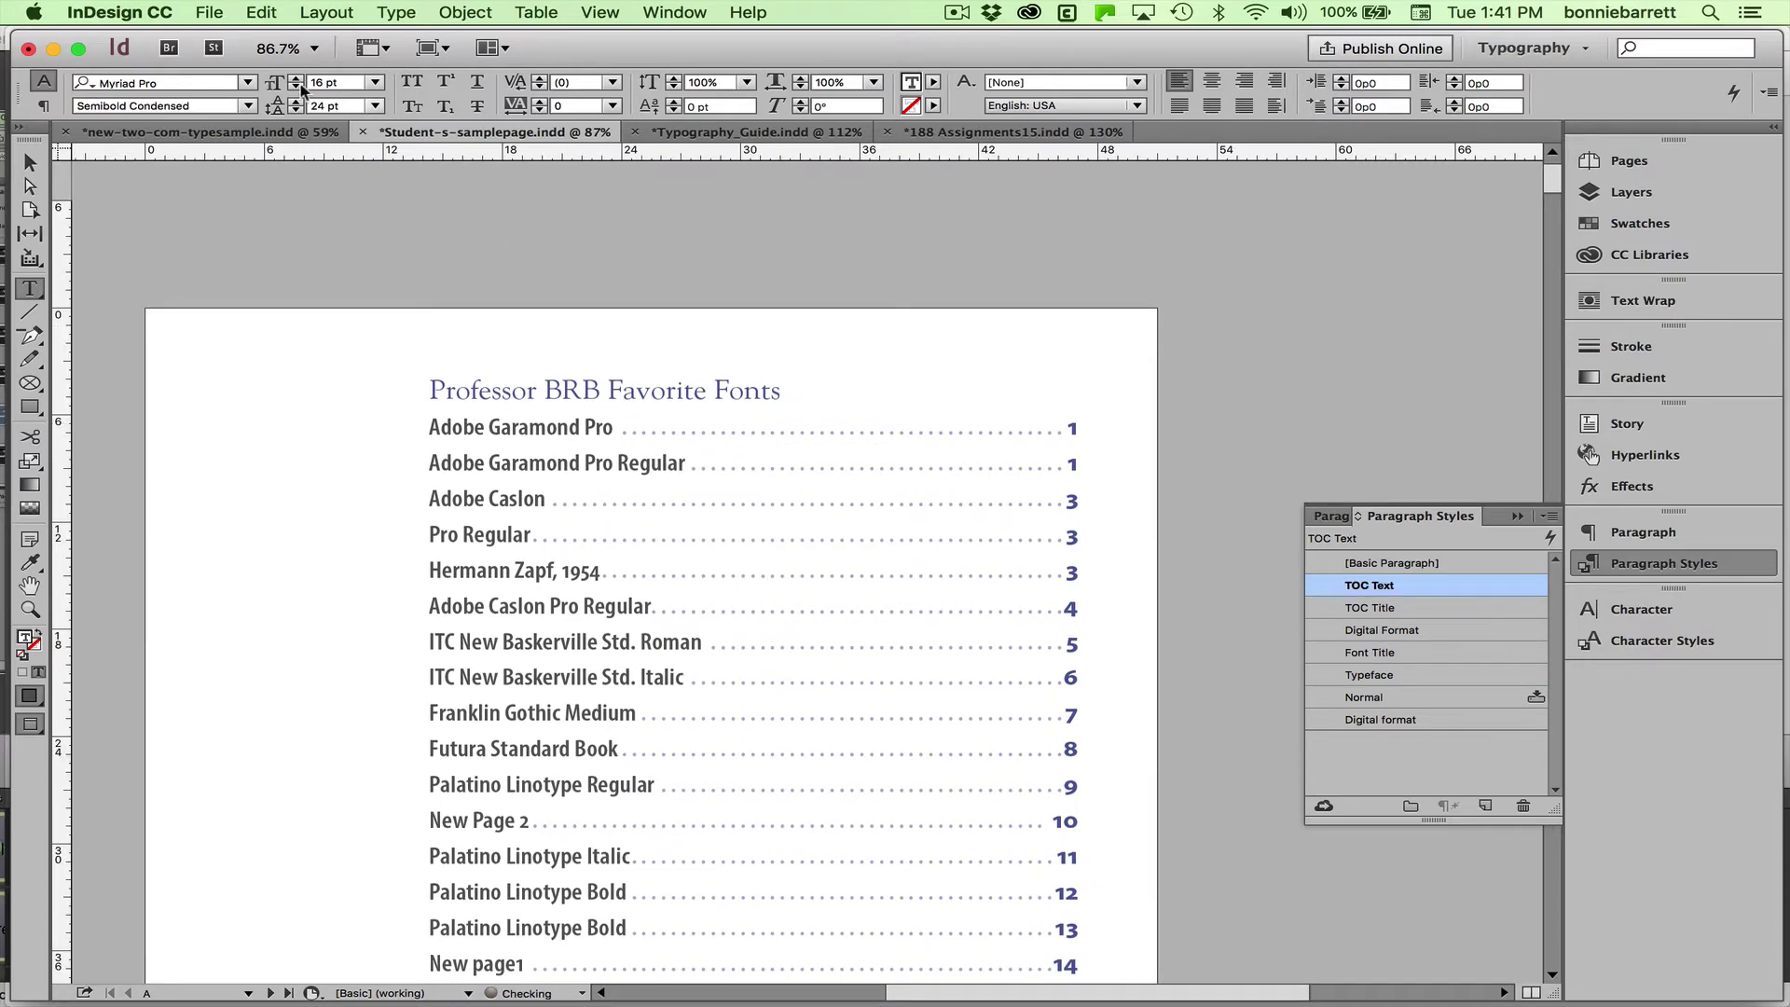
{"action": "left_click", "coordinate": [311, 11]}
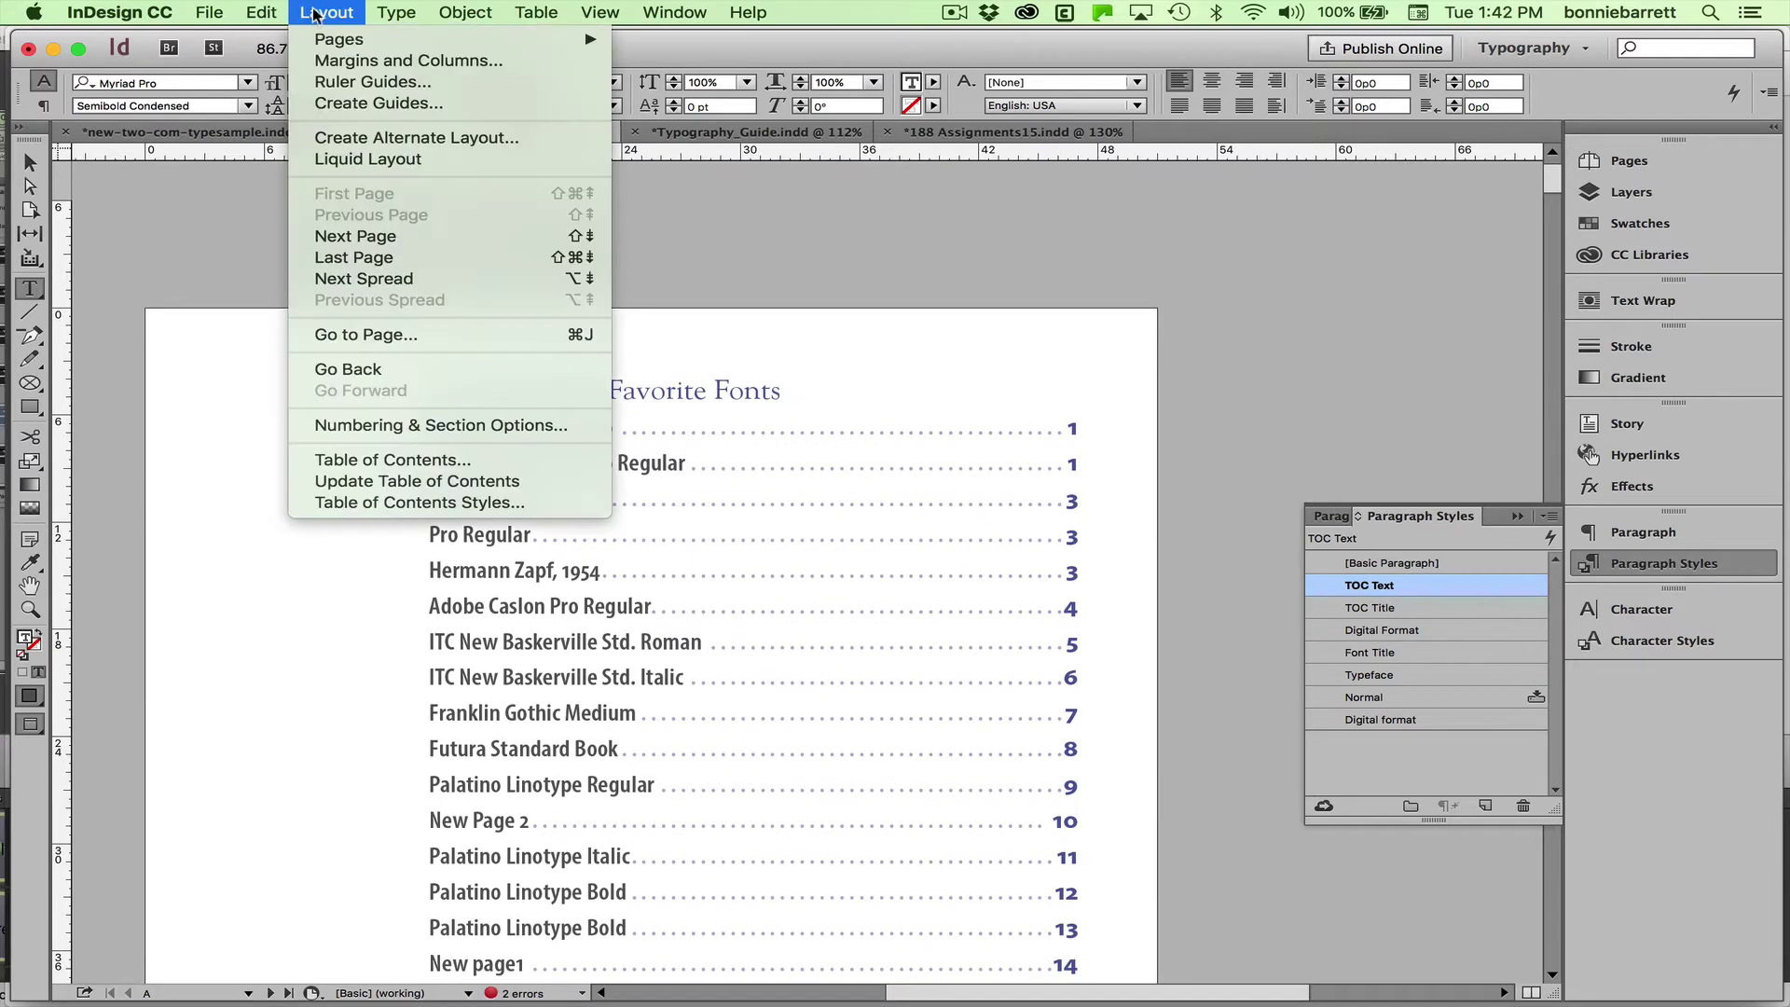
{"action": "left_click", "coordinate": [313, 482]}
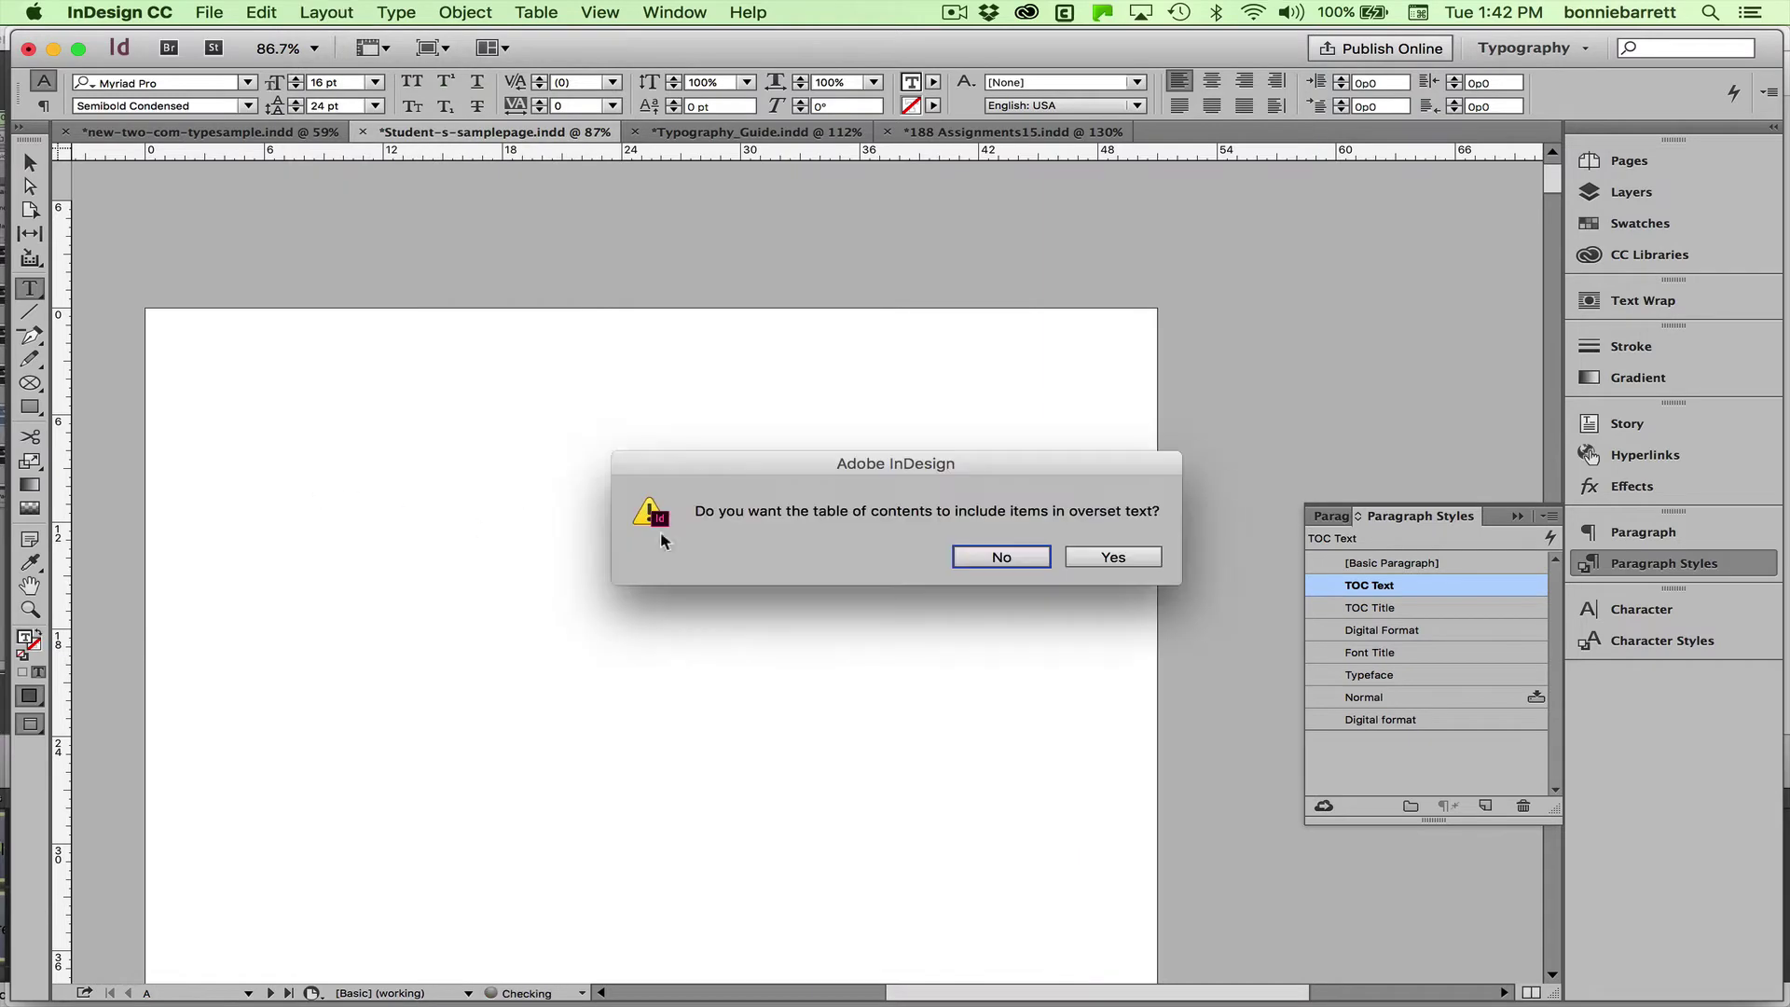
{"action": "left_click", "coordinate": [1110, 556]}
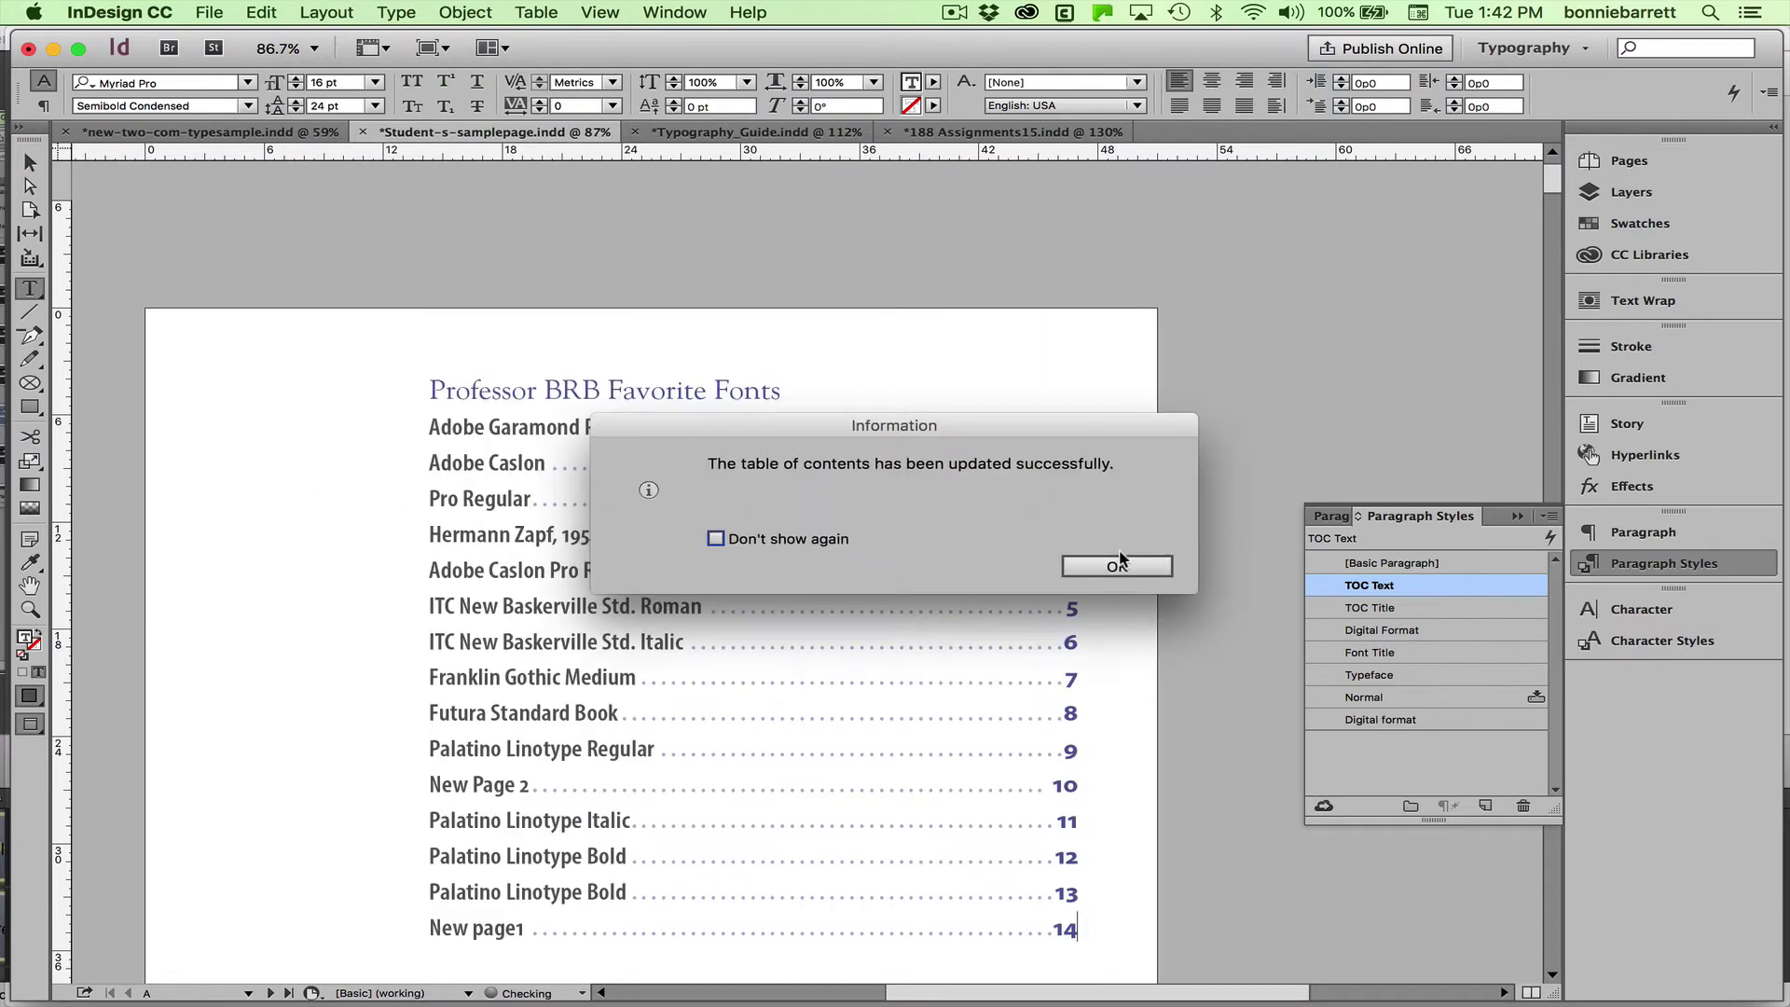
{"action": "left_click", "coordinate": [1117, 565]}
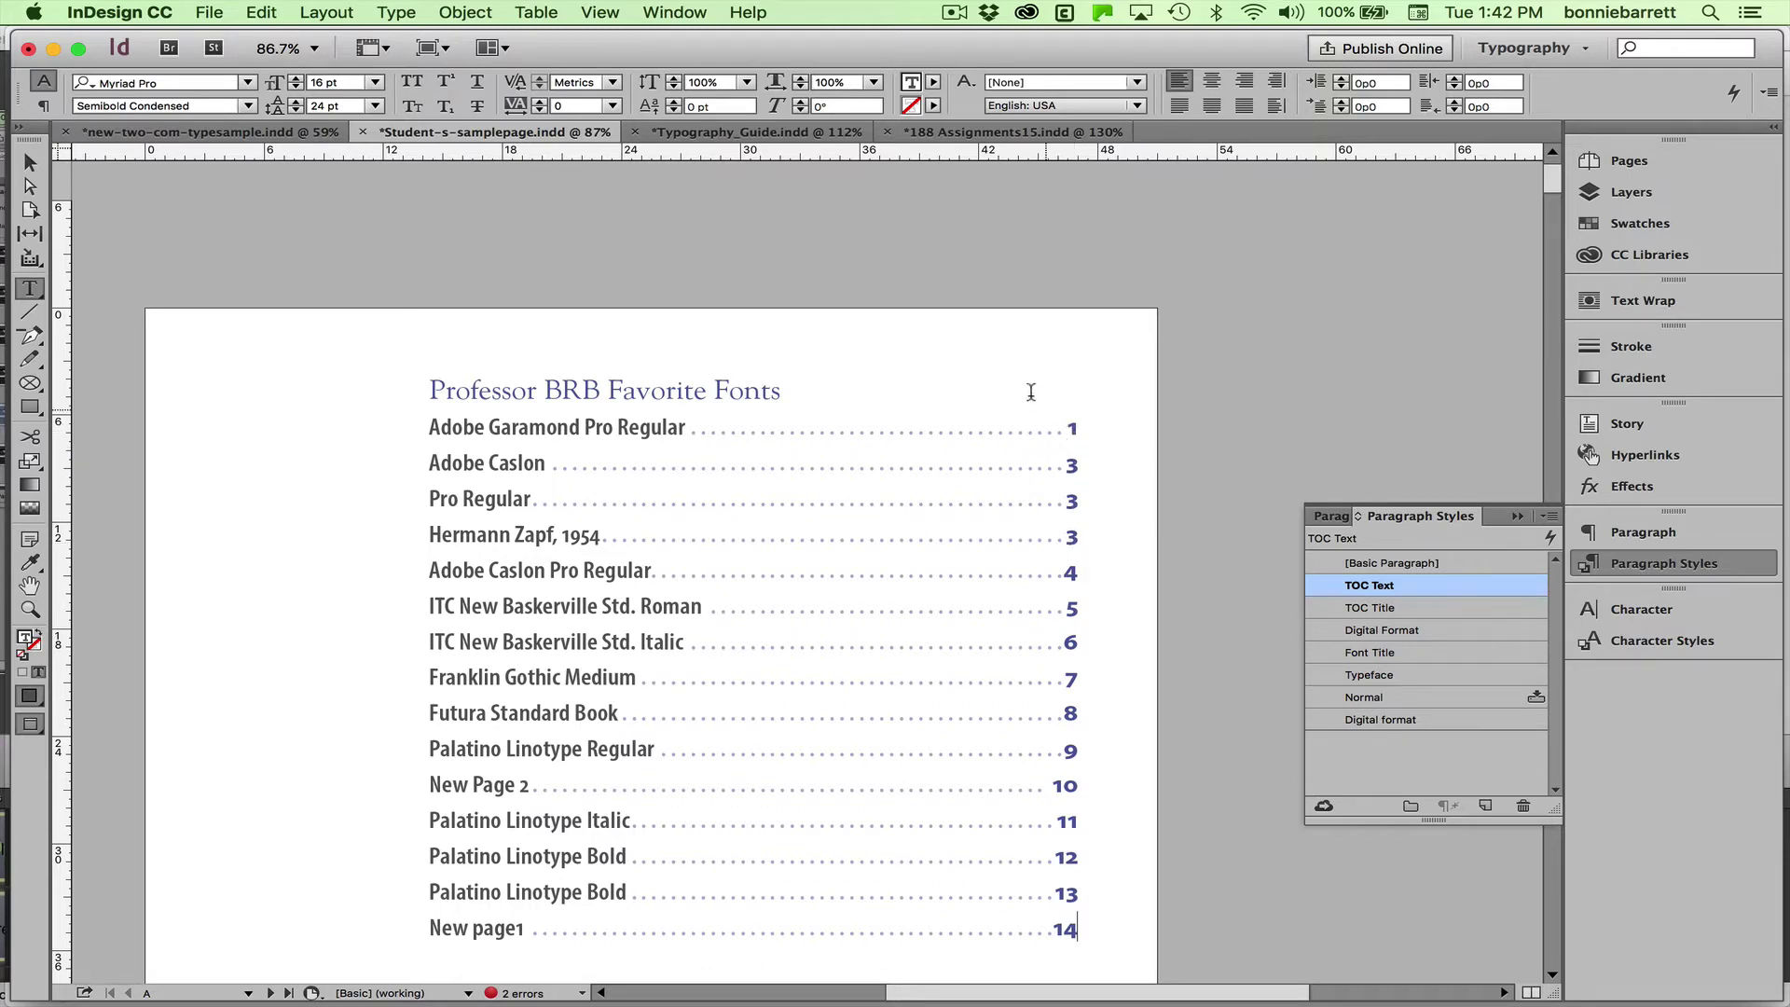
Apply the Font Title style to the 'Adobe Garamond Pro Italic' heading on page 2.
{"action": "left_click_drag", "start_coordinate": [1552, 180], "coordinate": [1541, 242]}
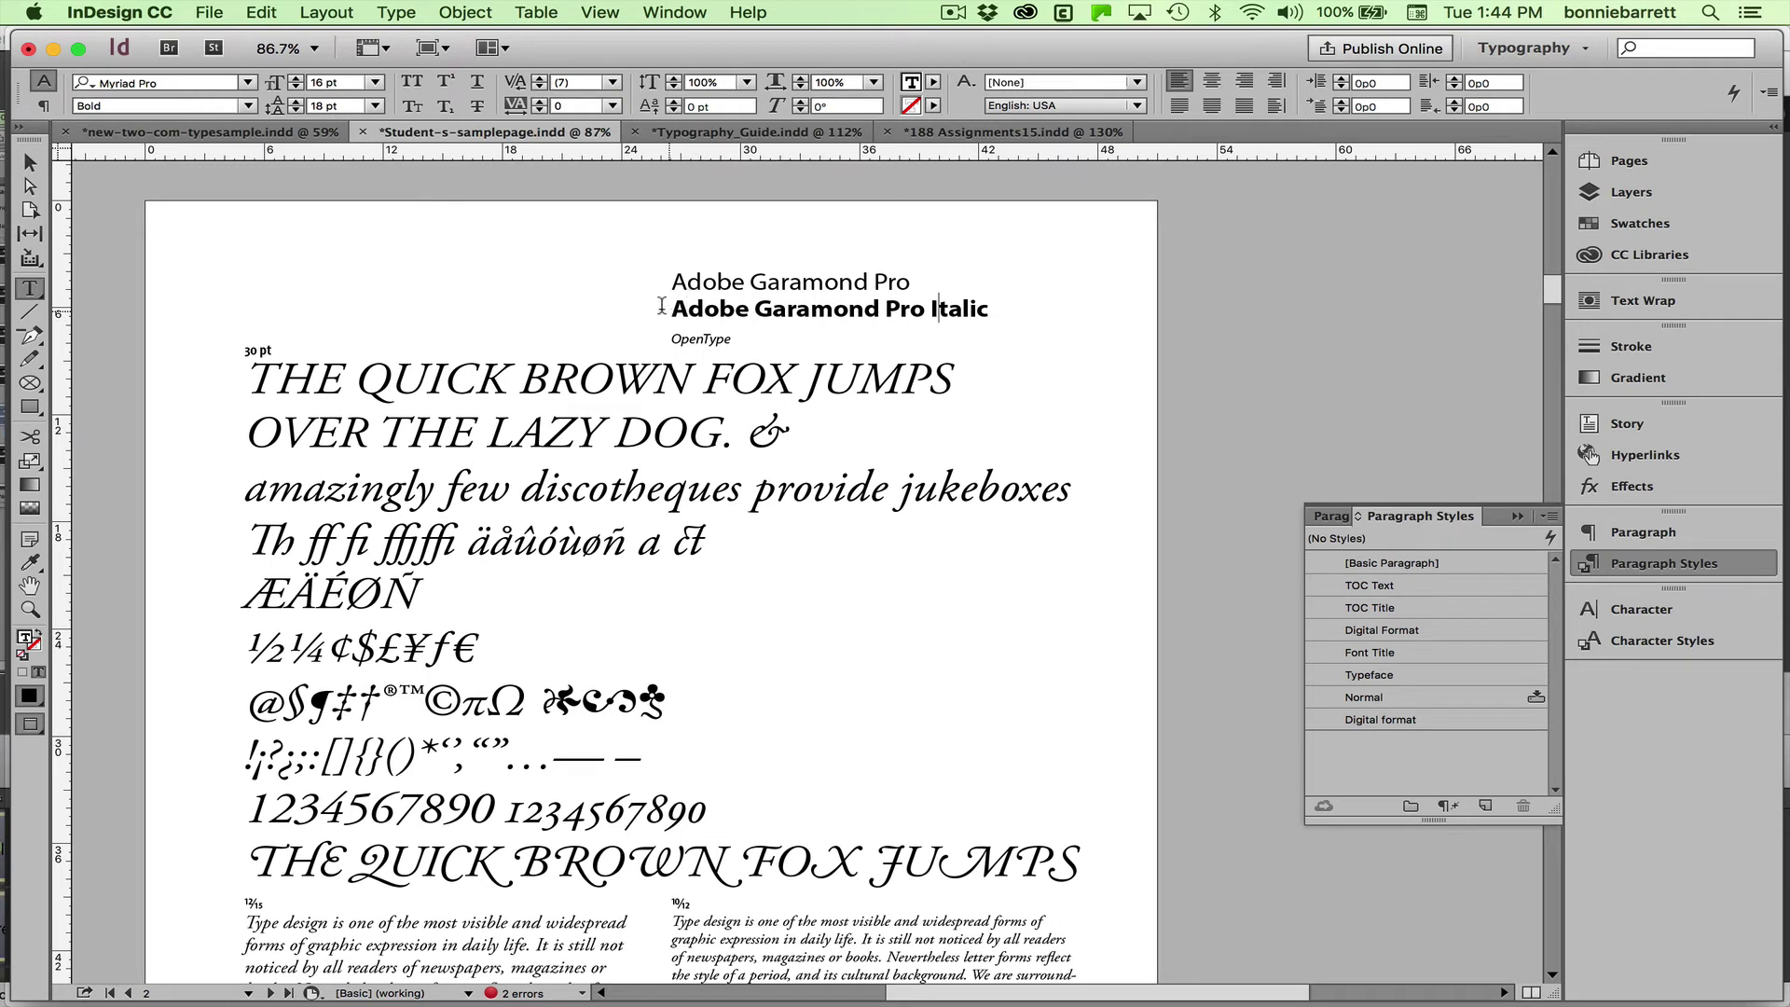
{"action": "left_click_drag", "start_coordinate": [669, 308], "coordinate": [985, 311]}
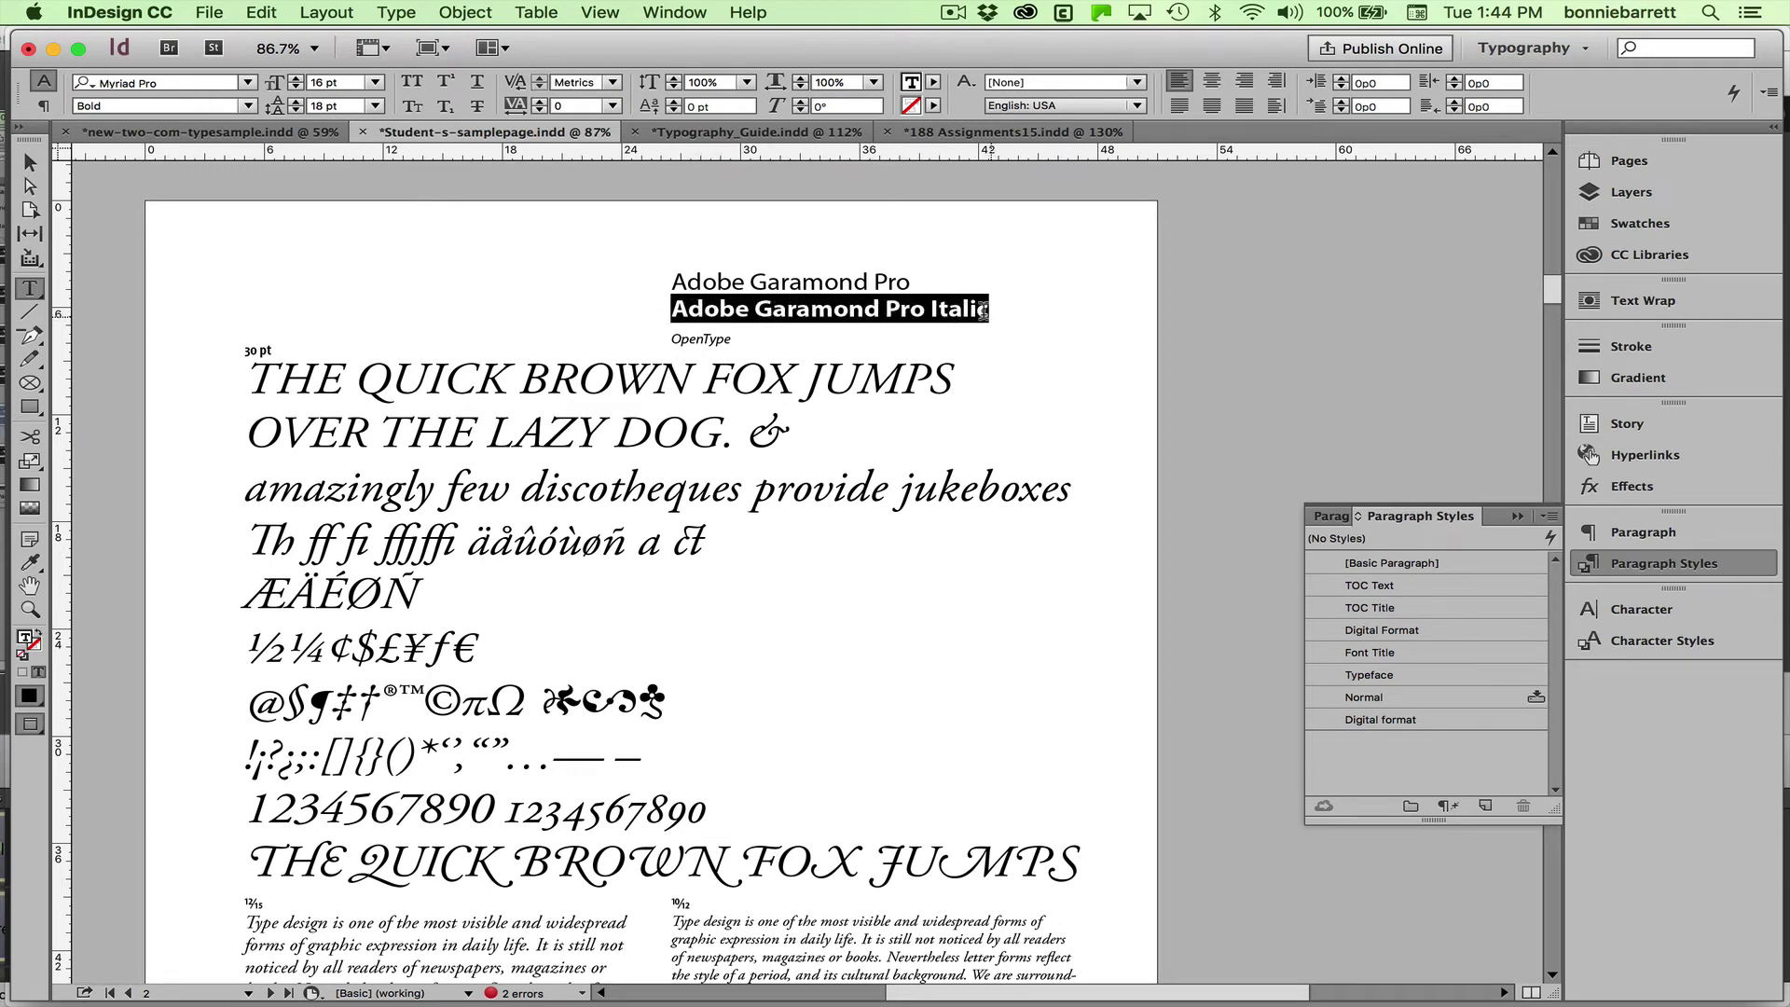
{"action": "left_click", "coordinate": [1402, 653]}
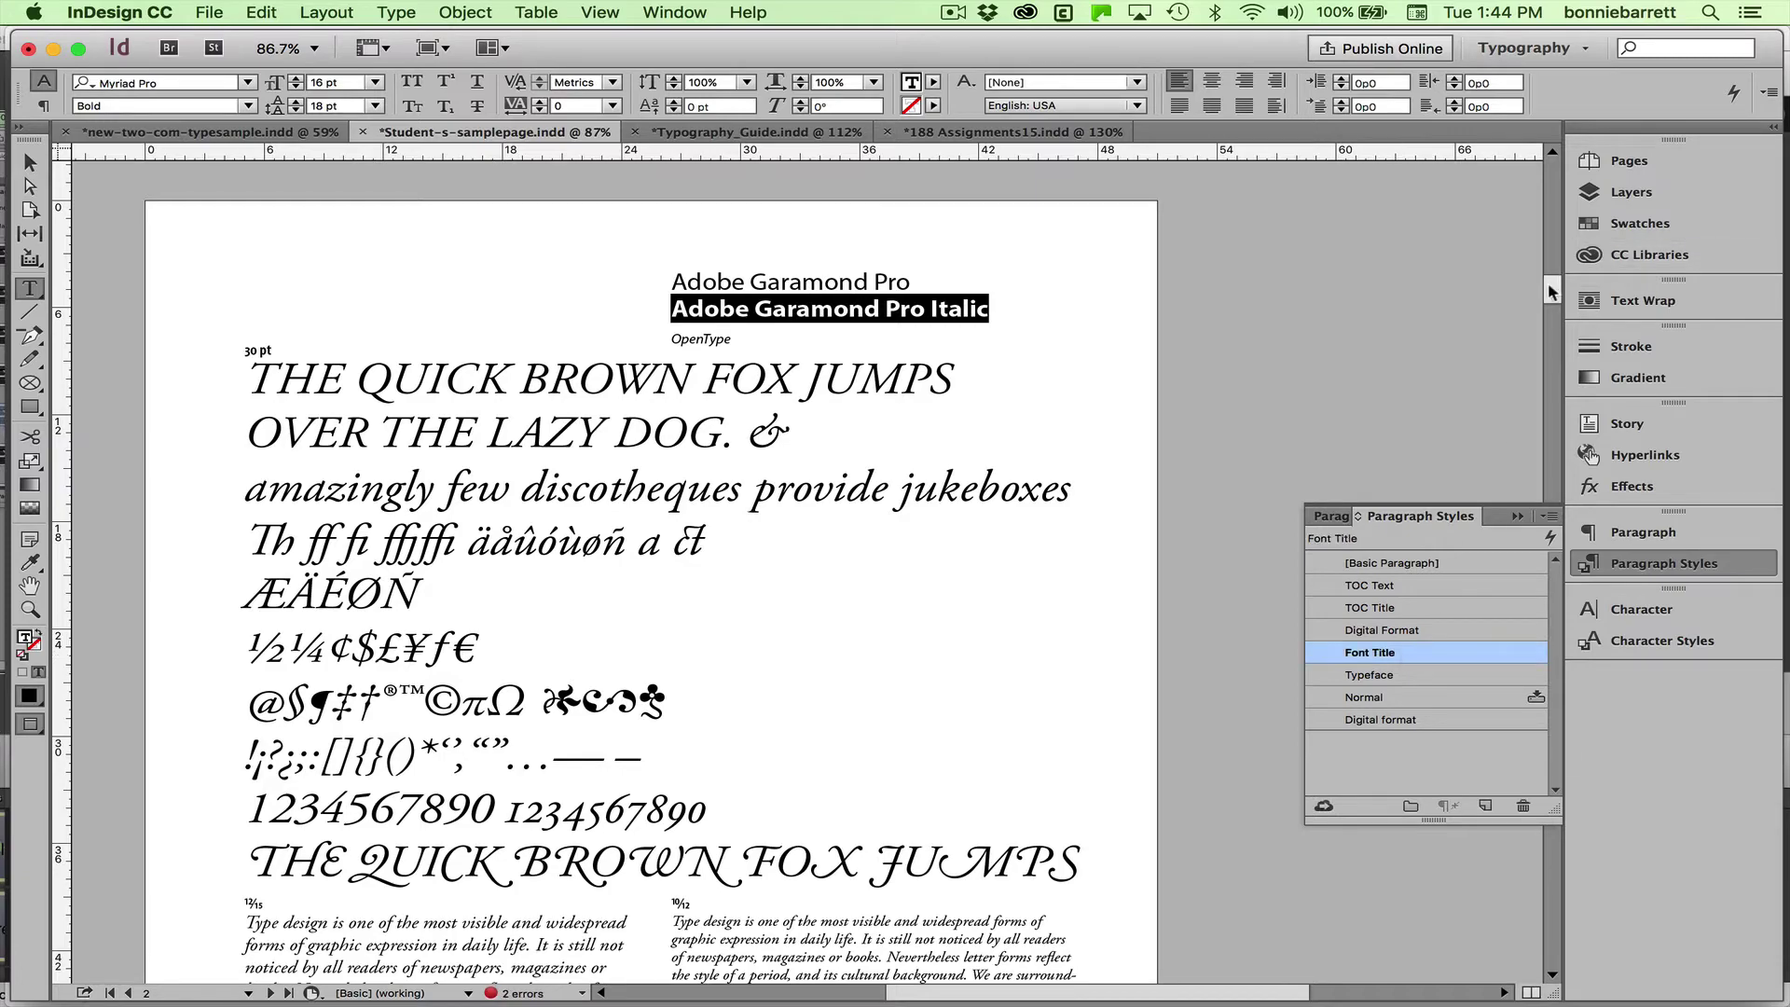
{"action": "left_click_drag", "start_coordinate": [1550, 292], "coordinate": [1553, 184]}
Update the table of contents with overset text to add Adobe Garamond Pro Italic on page 2.
{"action": "left_click", "coordinate": [536, 369]}
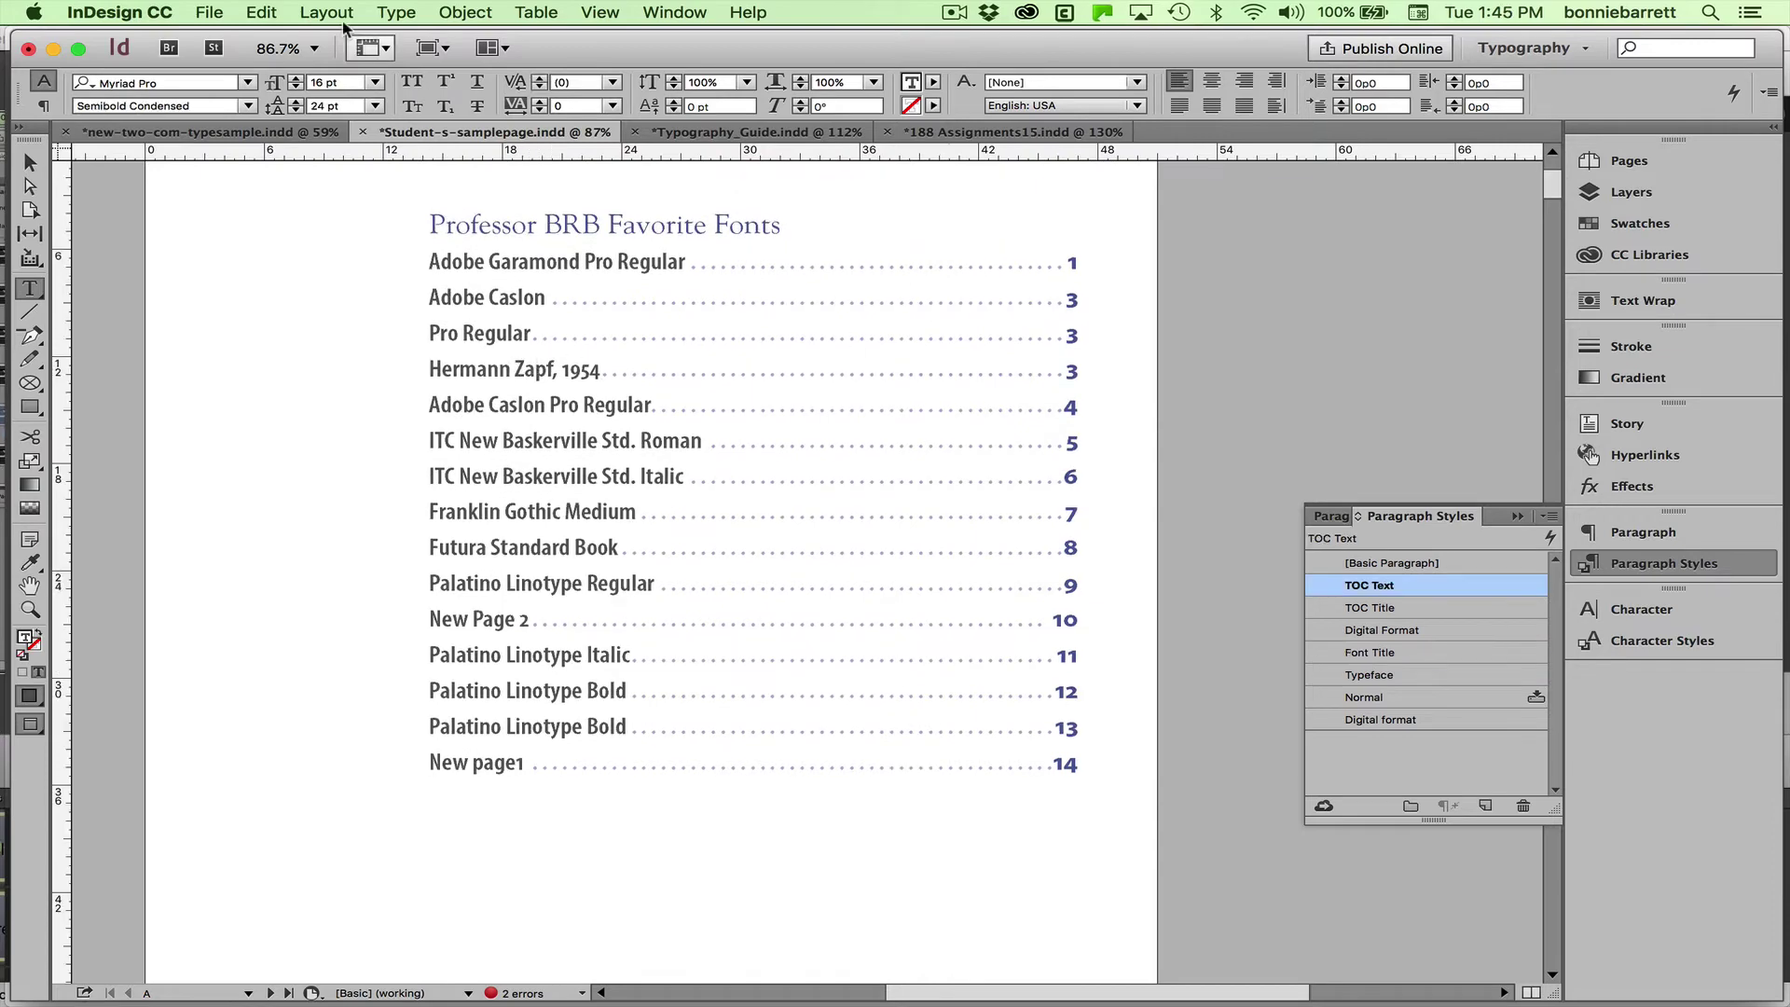
{"action": "left_click", "coordinate": [315, 13]}
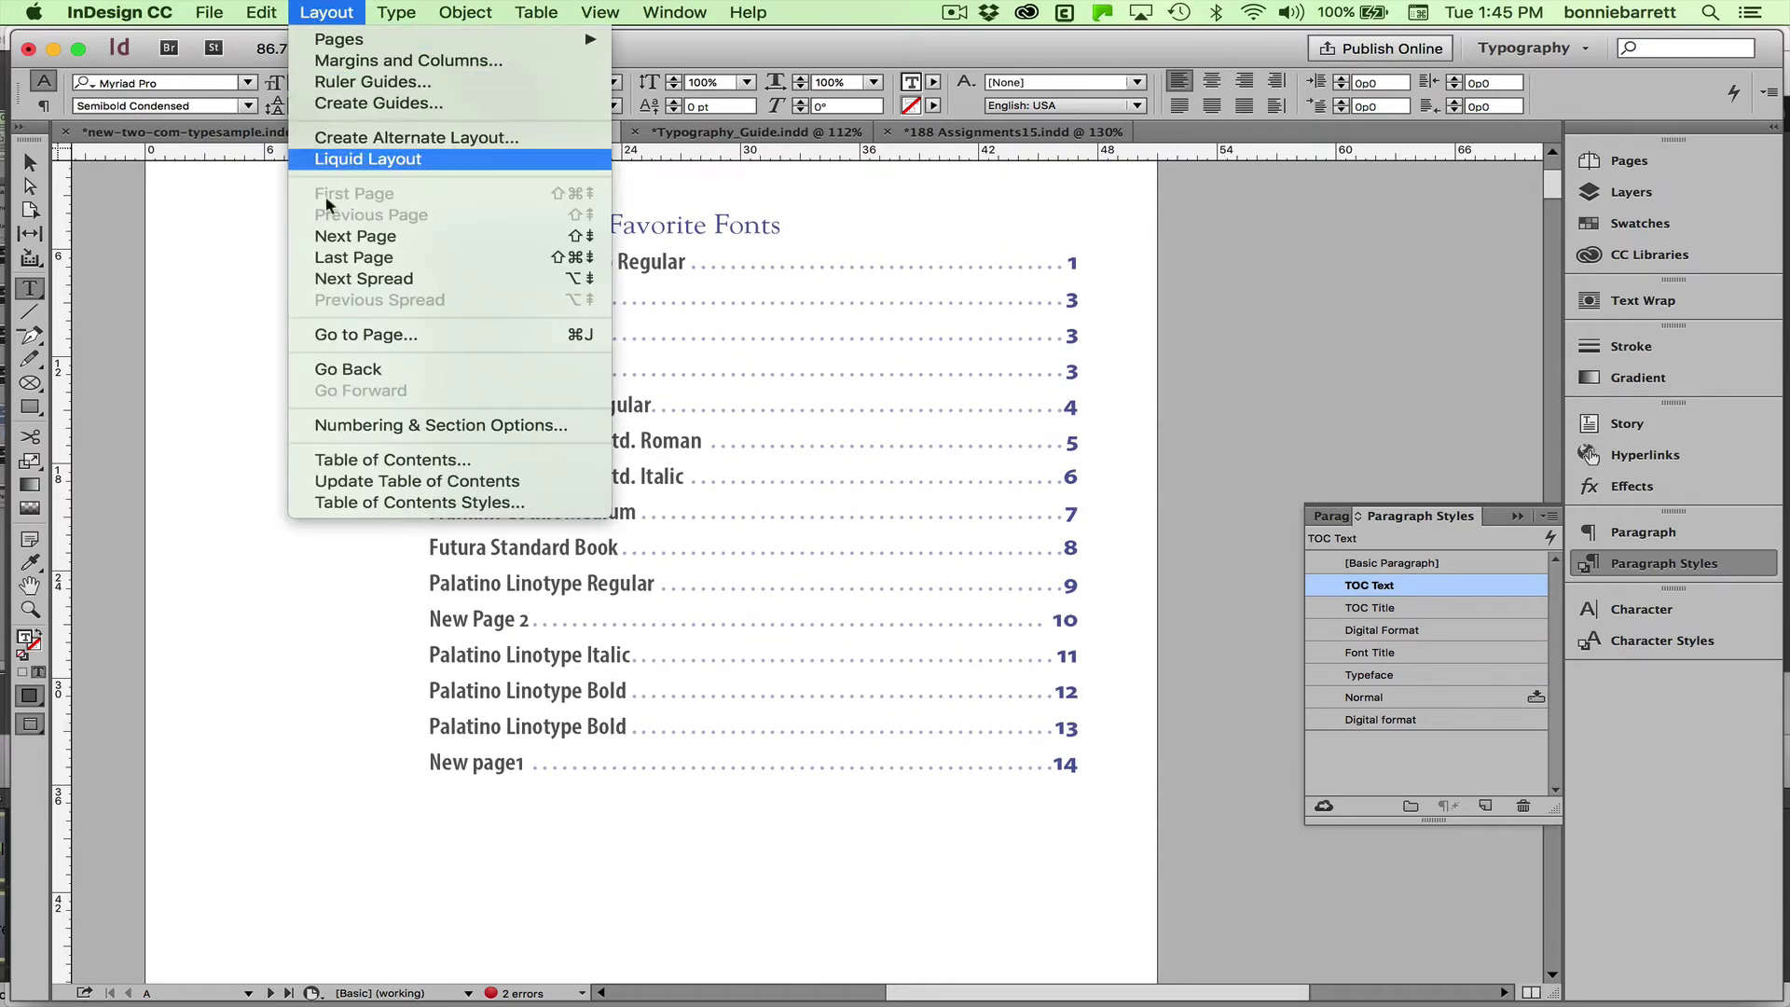
{"action": "left_click", "coordinate": [378, 483]}
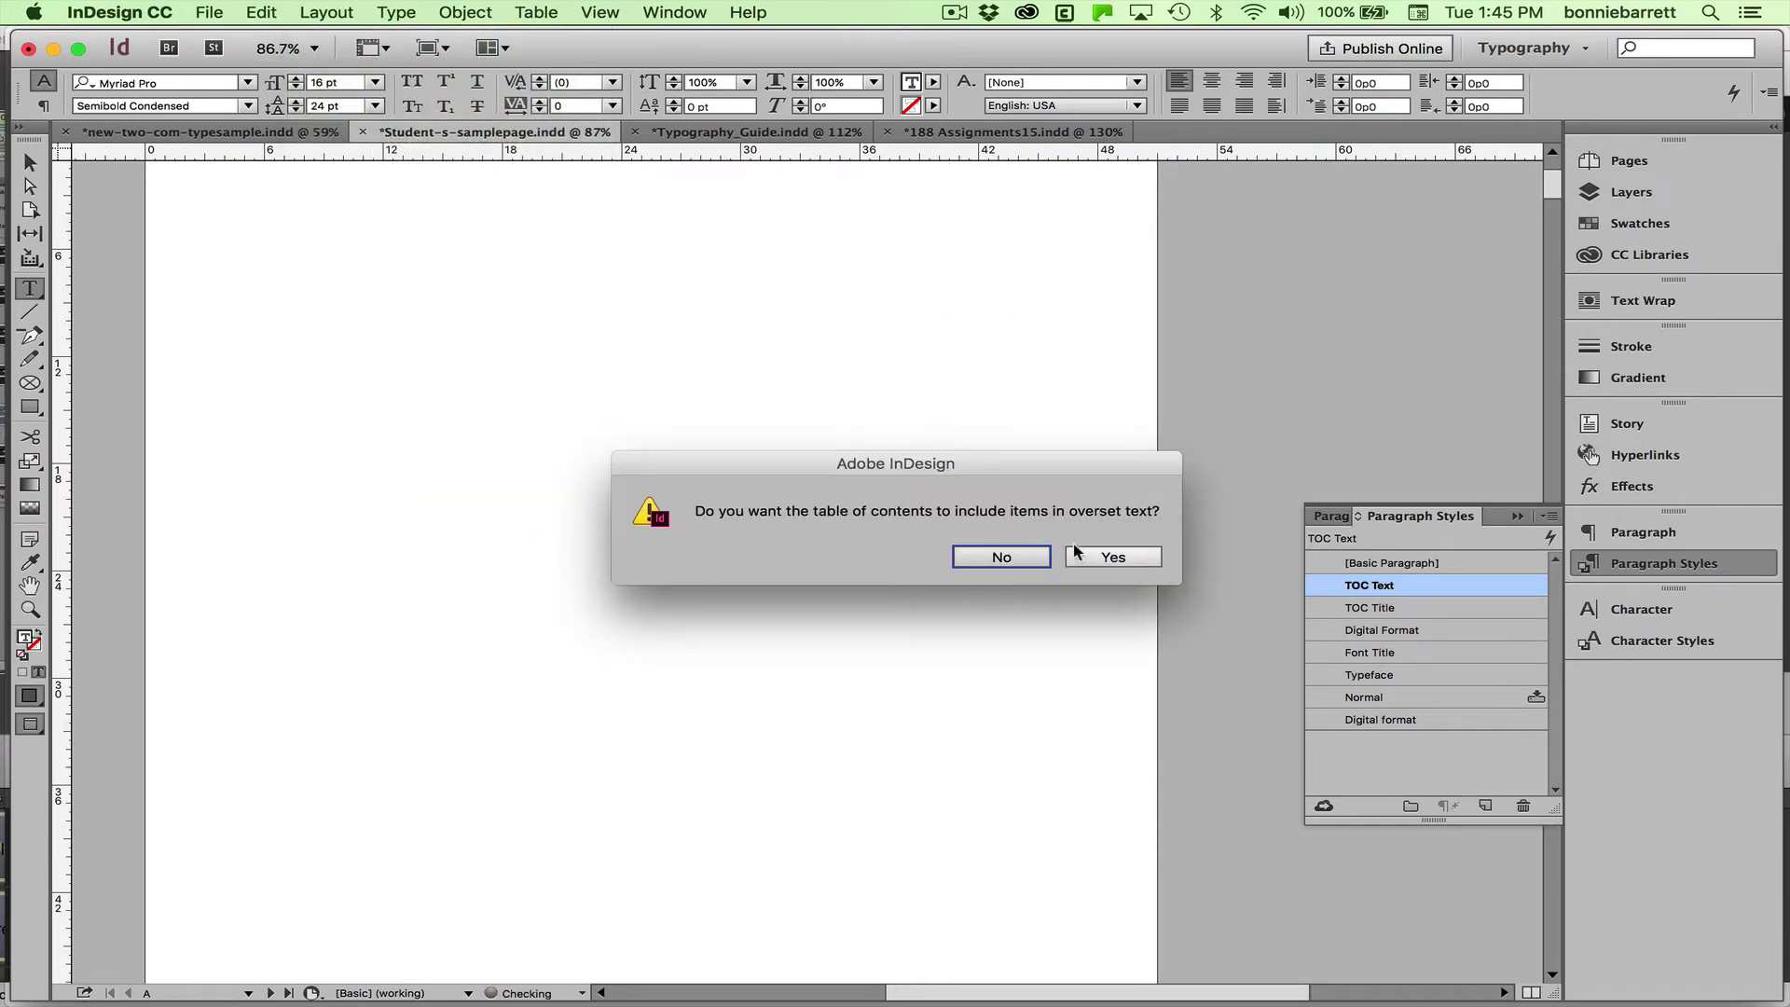
{"action": "left_click", "coordinate": [1111, 556]}
{"action": "left_click", "coordinate": [1109, 567]}
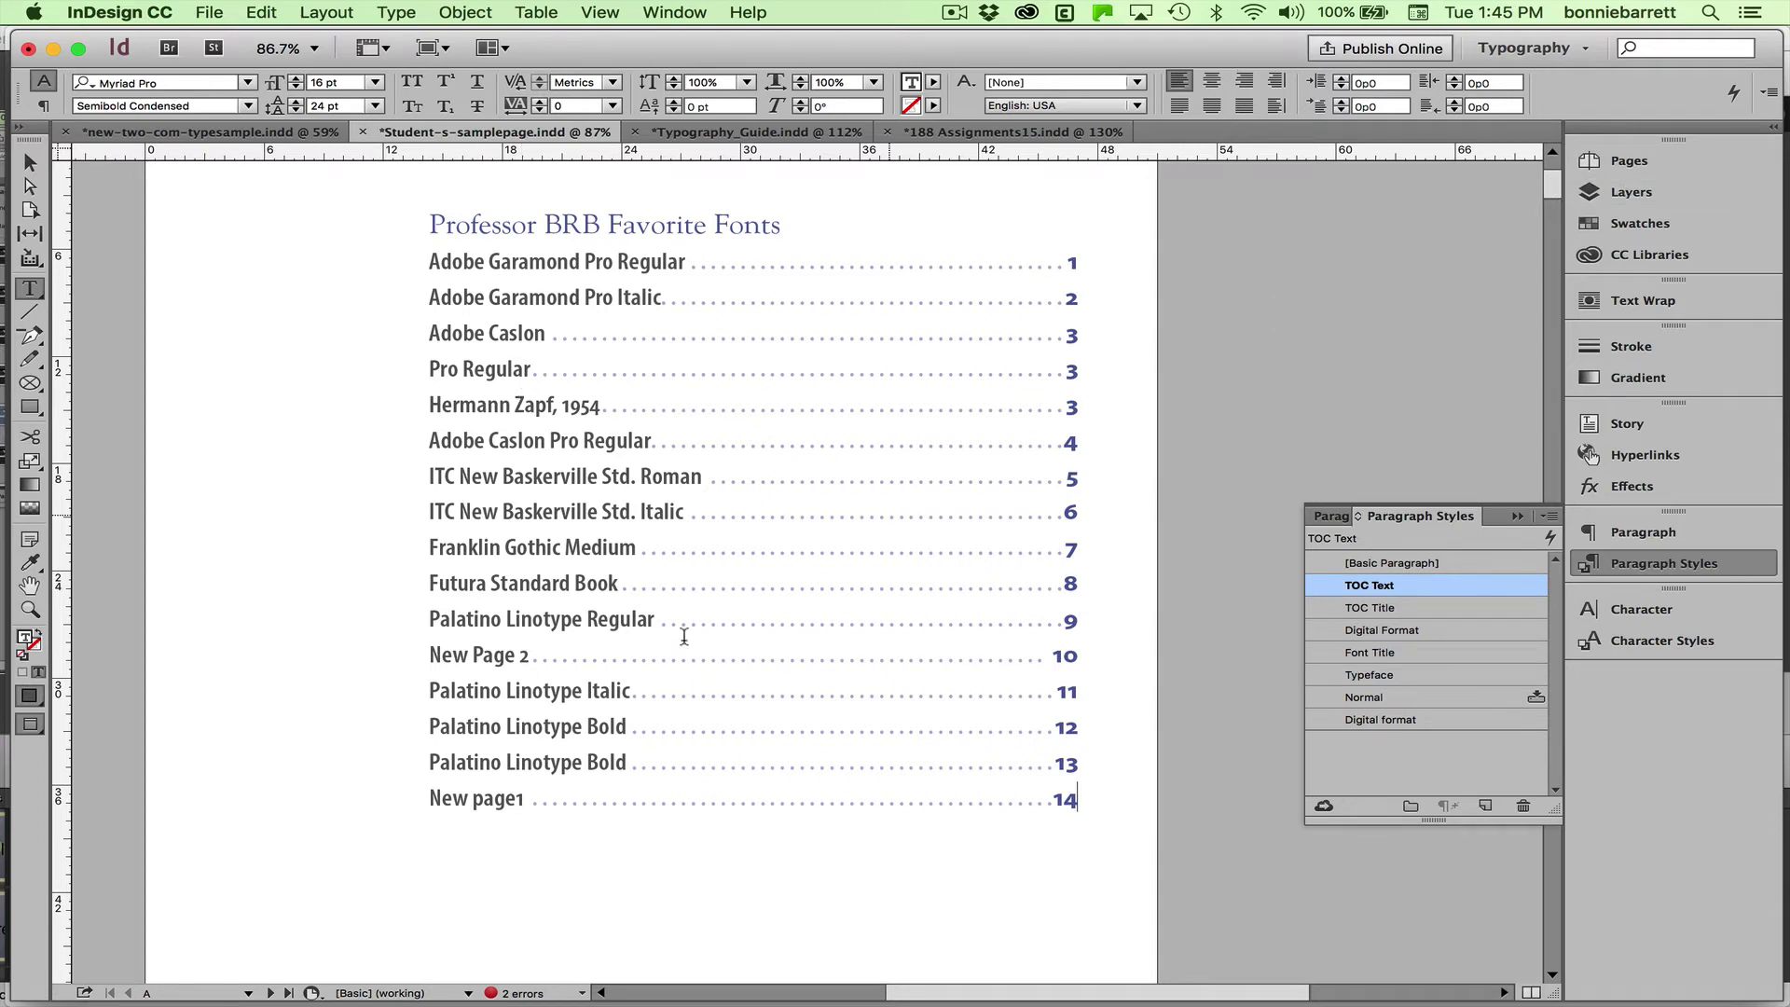
Go to page 3 and switch to Normal screen mode to show guides and hidden characters.
{"action": "left_click", "coordinate": [248, 994]}
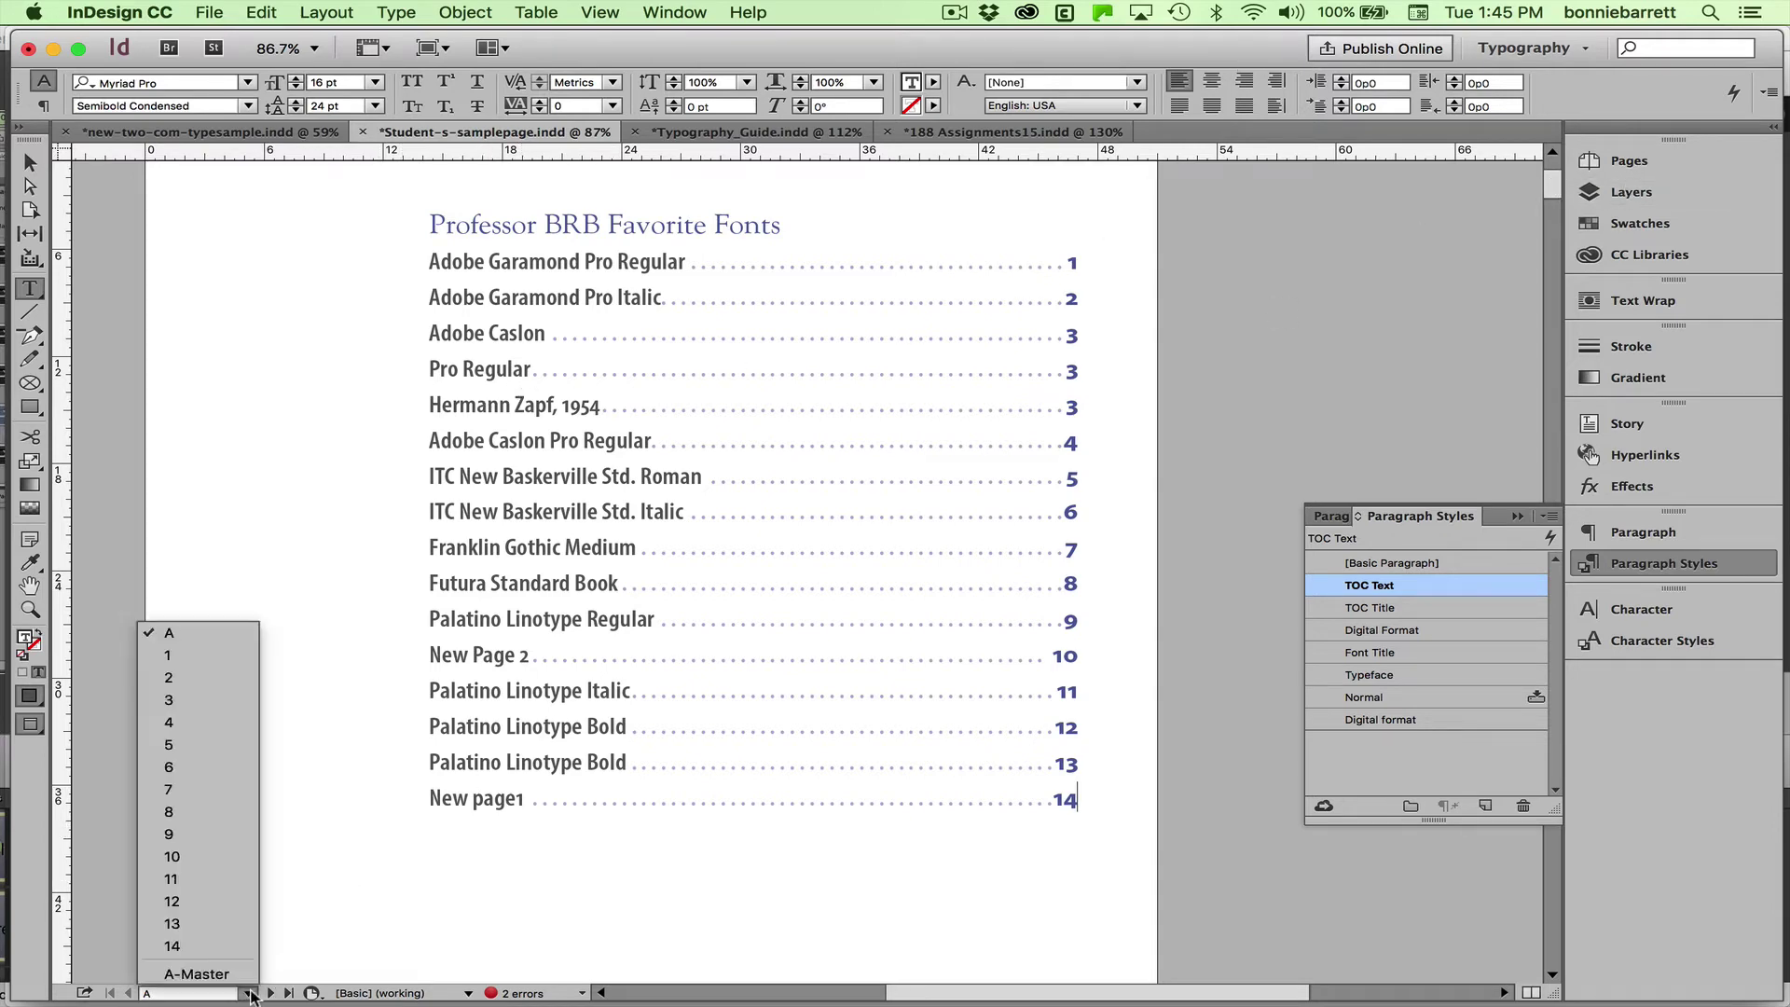
{"action": "left_click", "coordinate": [169, 700]}
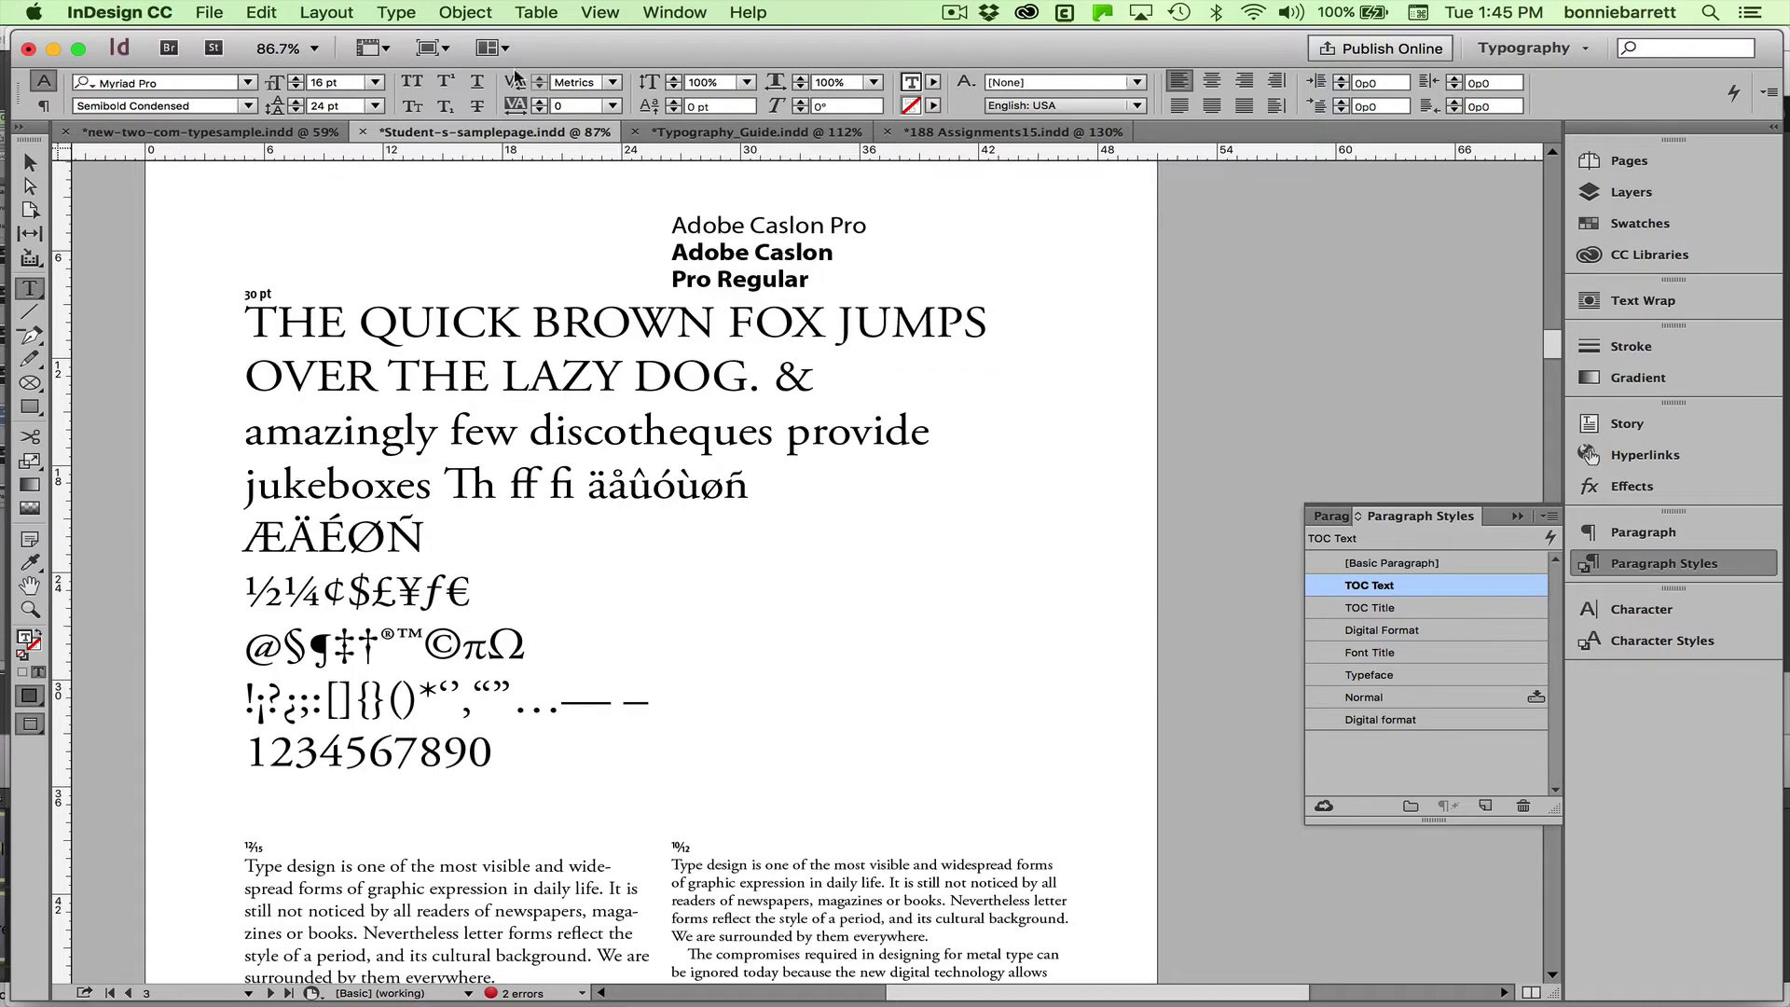
{"action": "left_click", "coordinate": [429, 47]}
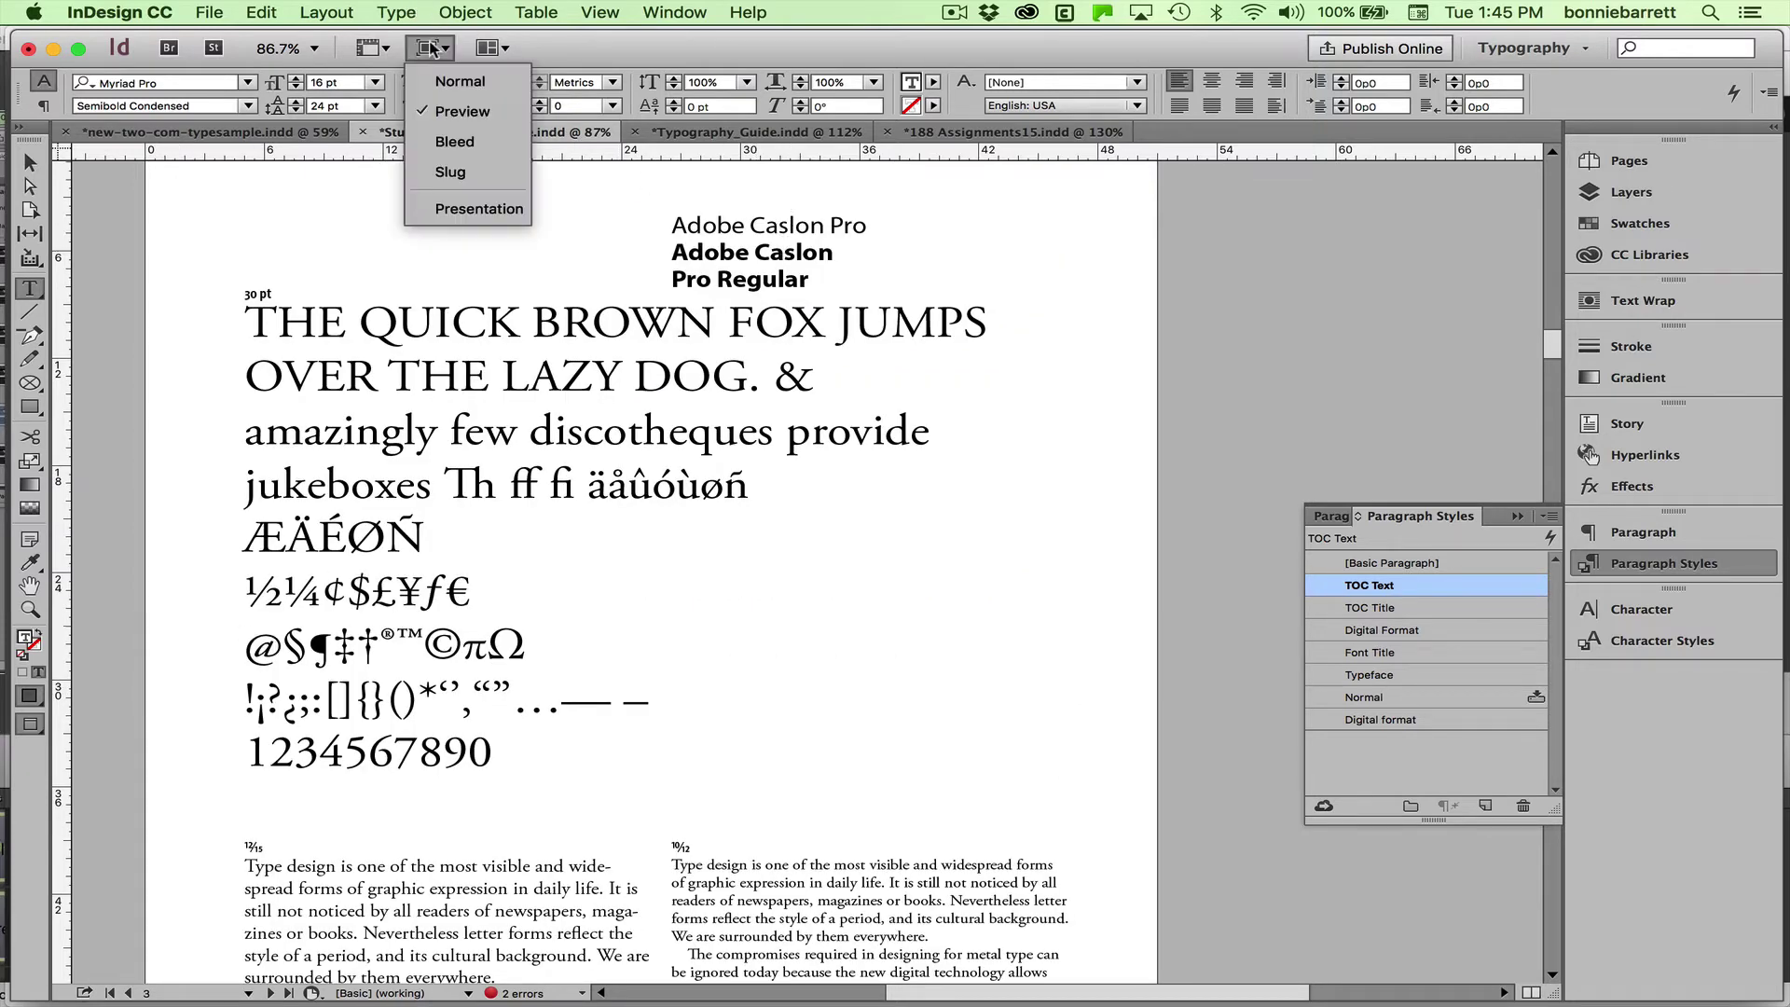
{"action": "left_click", "coordinate": [458, 81]}
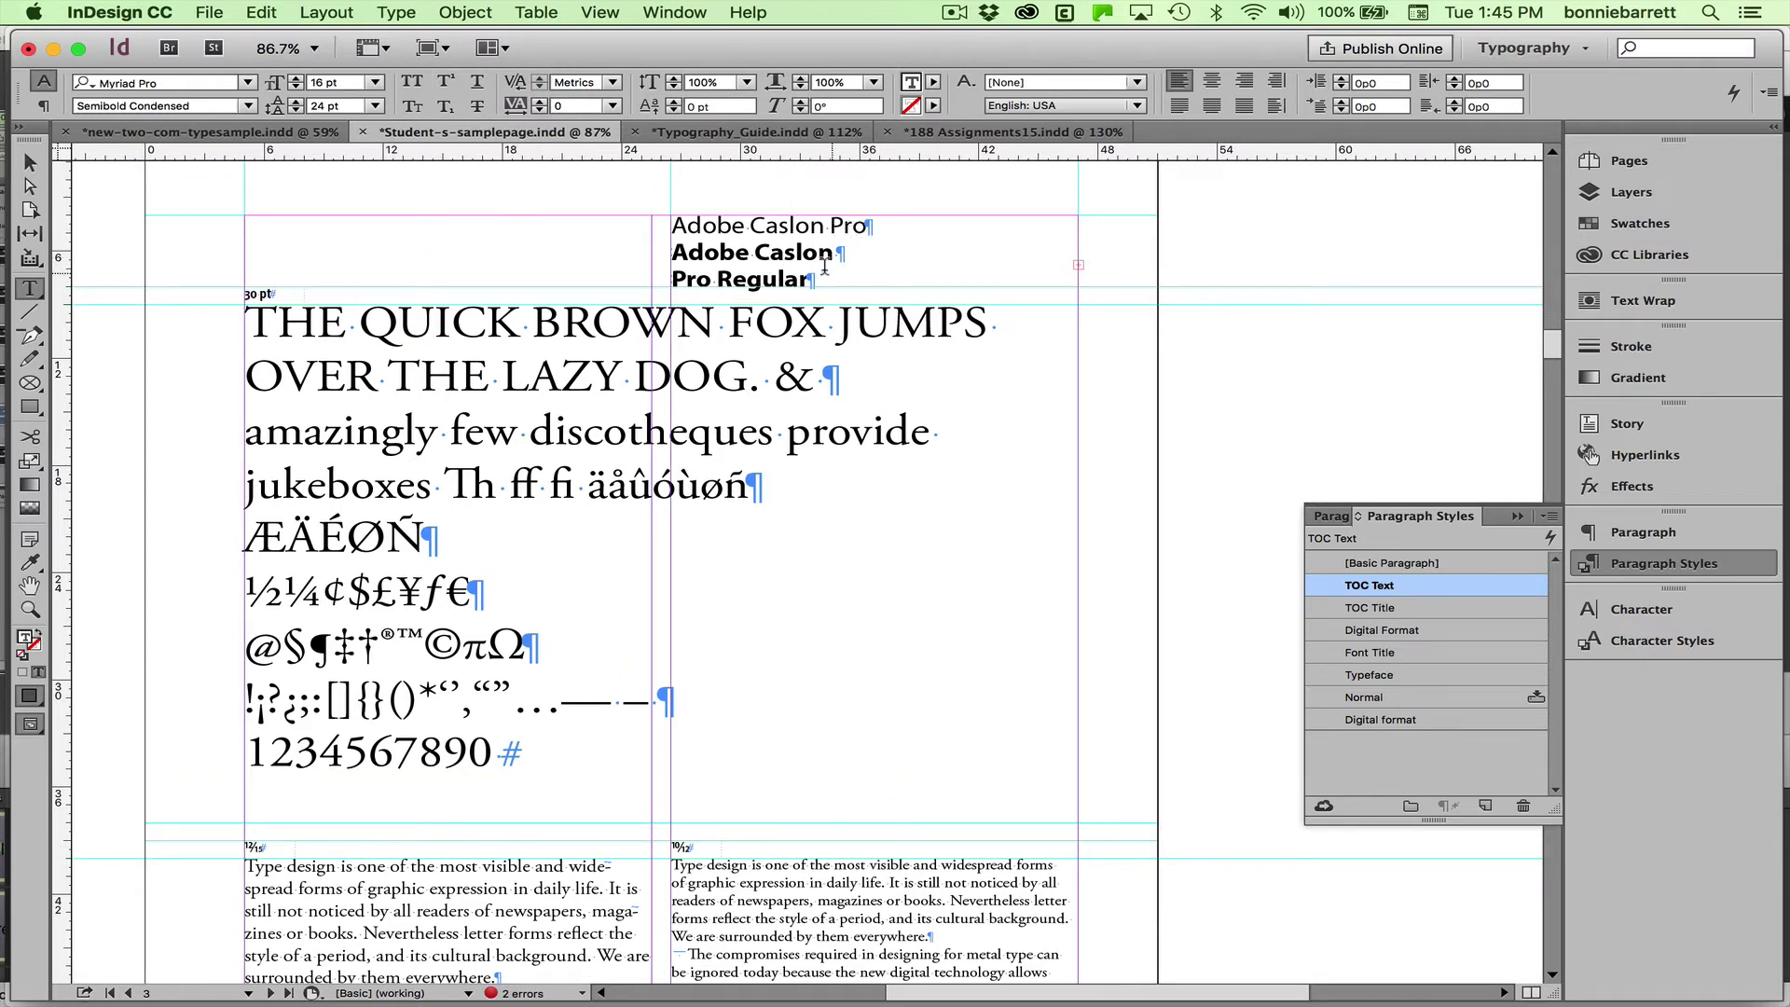
Join the split heading into a single line reading 'Adobe Caslon Pro Regular'.
{"action": "left_click", "coordinate": [665, 276]}
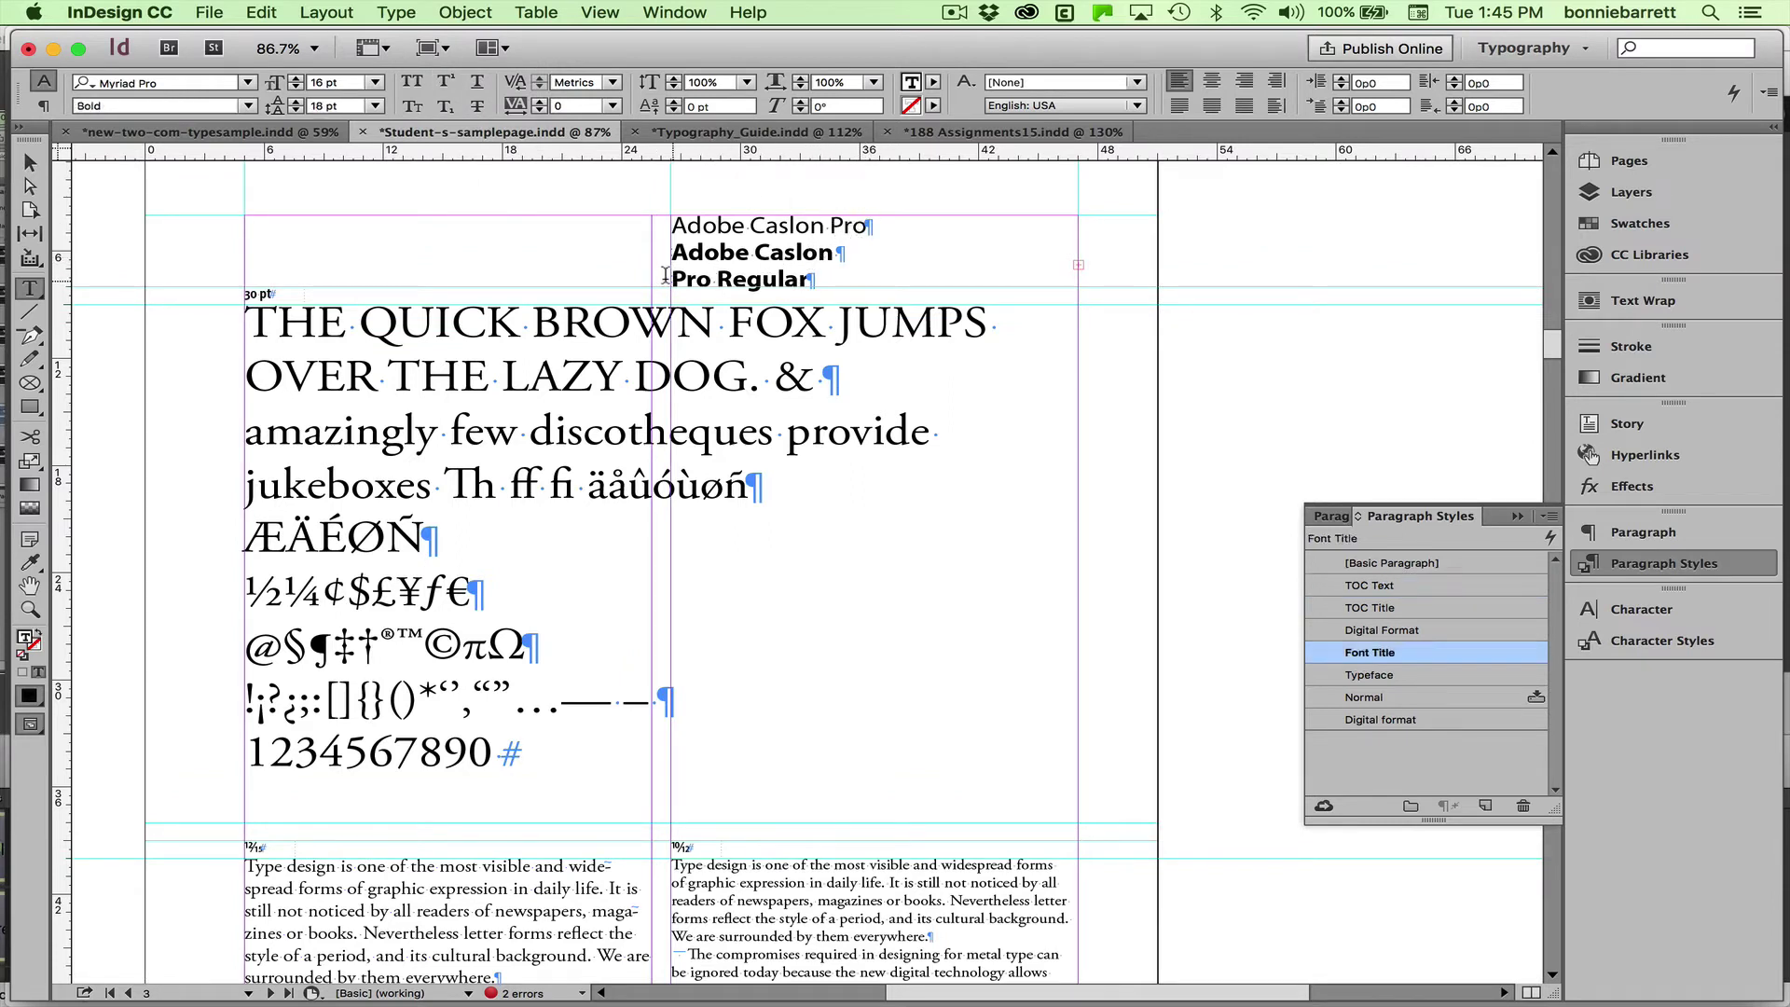
{"action": "key", "text": "BackSpace"}
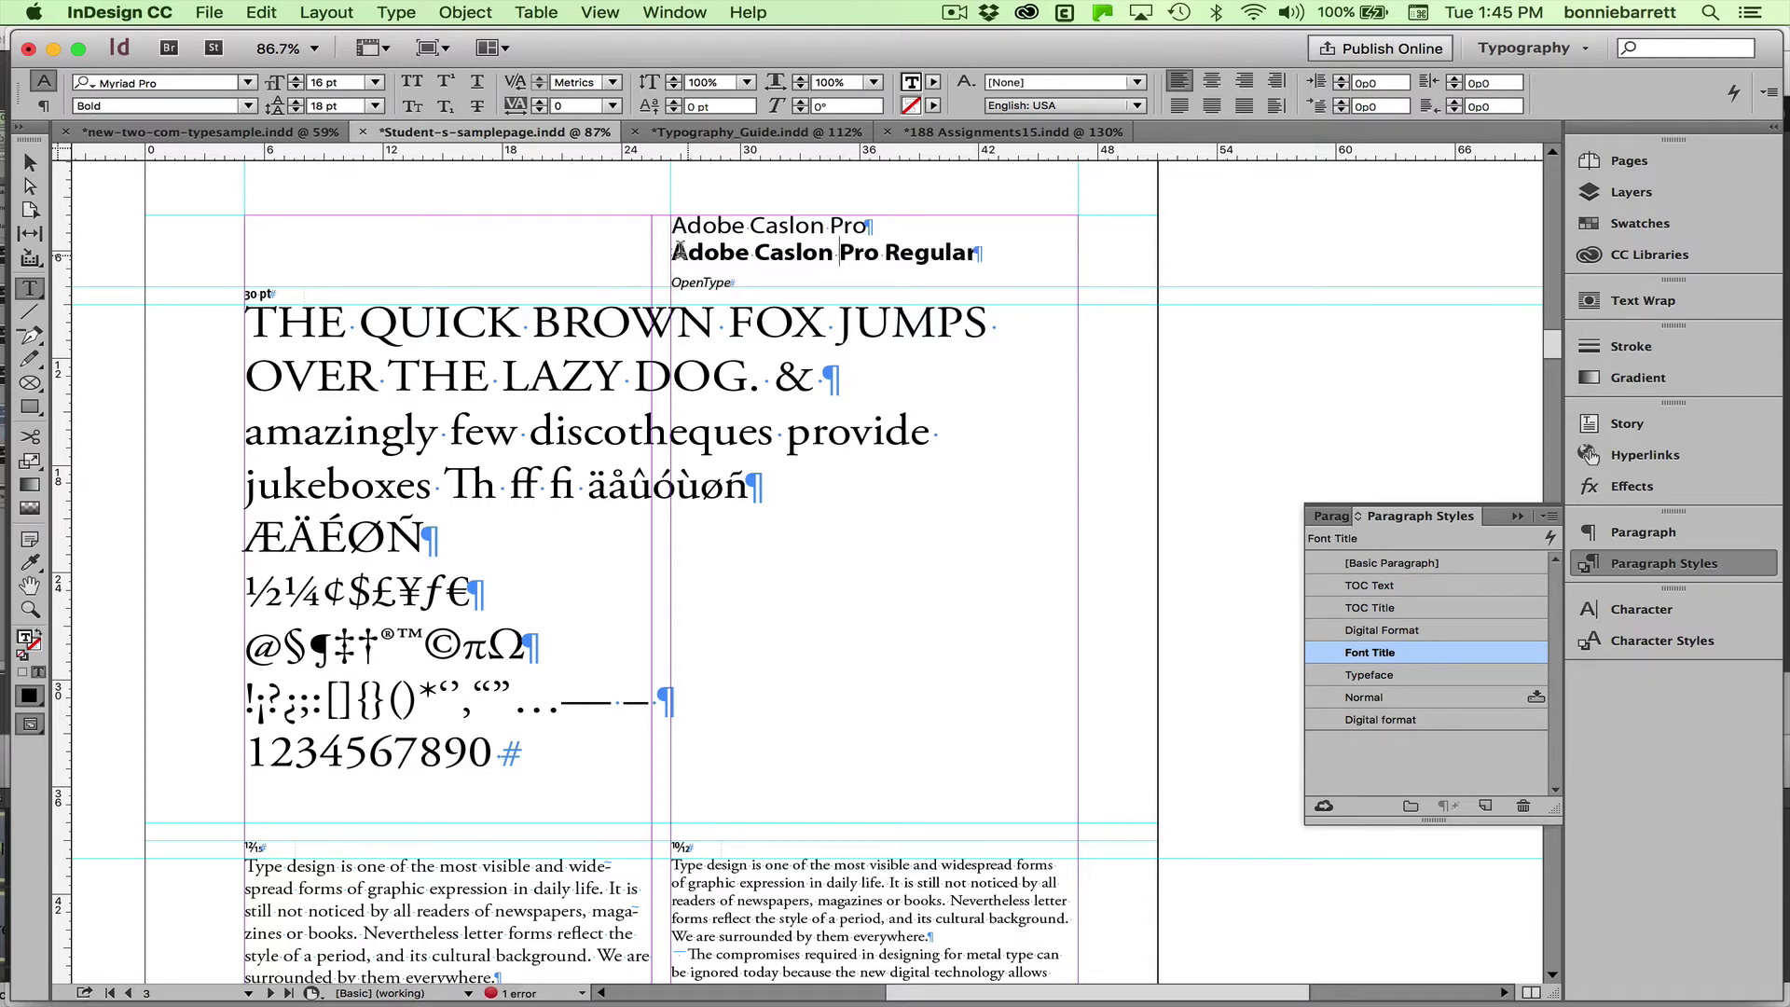
{"action": "left_click_drag", "start_coordinate": [687, 252], "coordinate": [839, 251]}
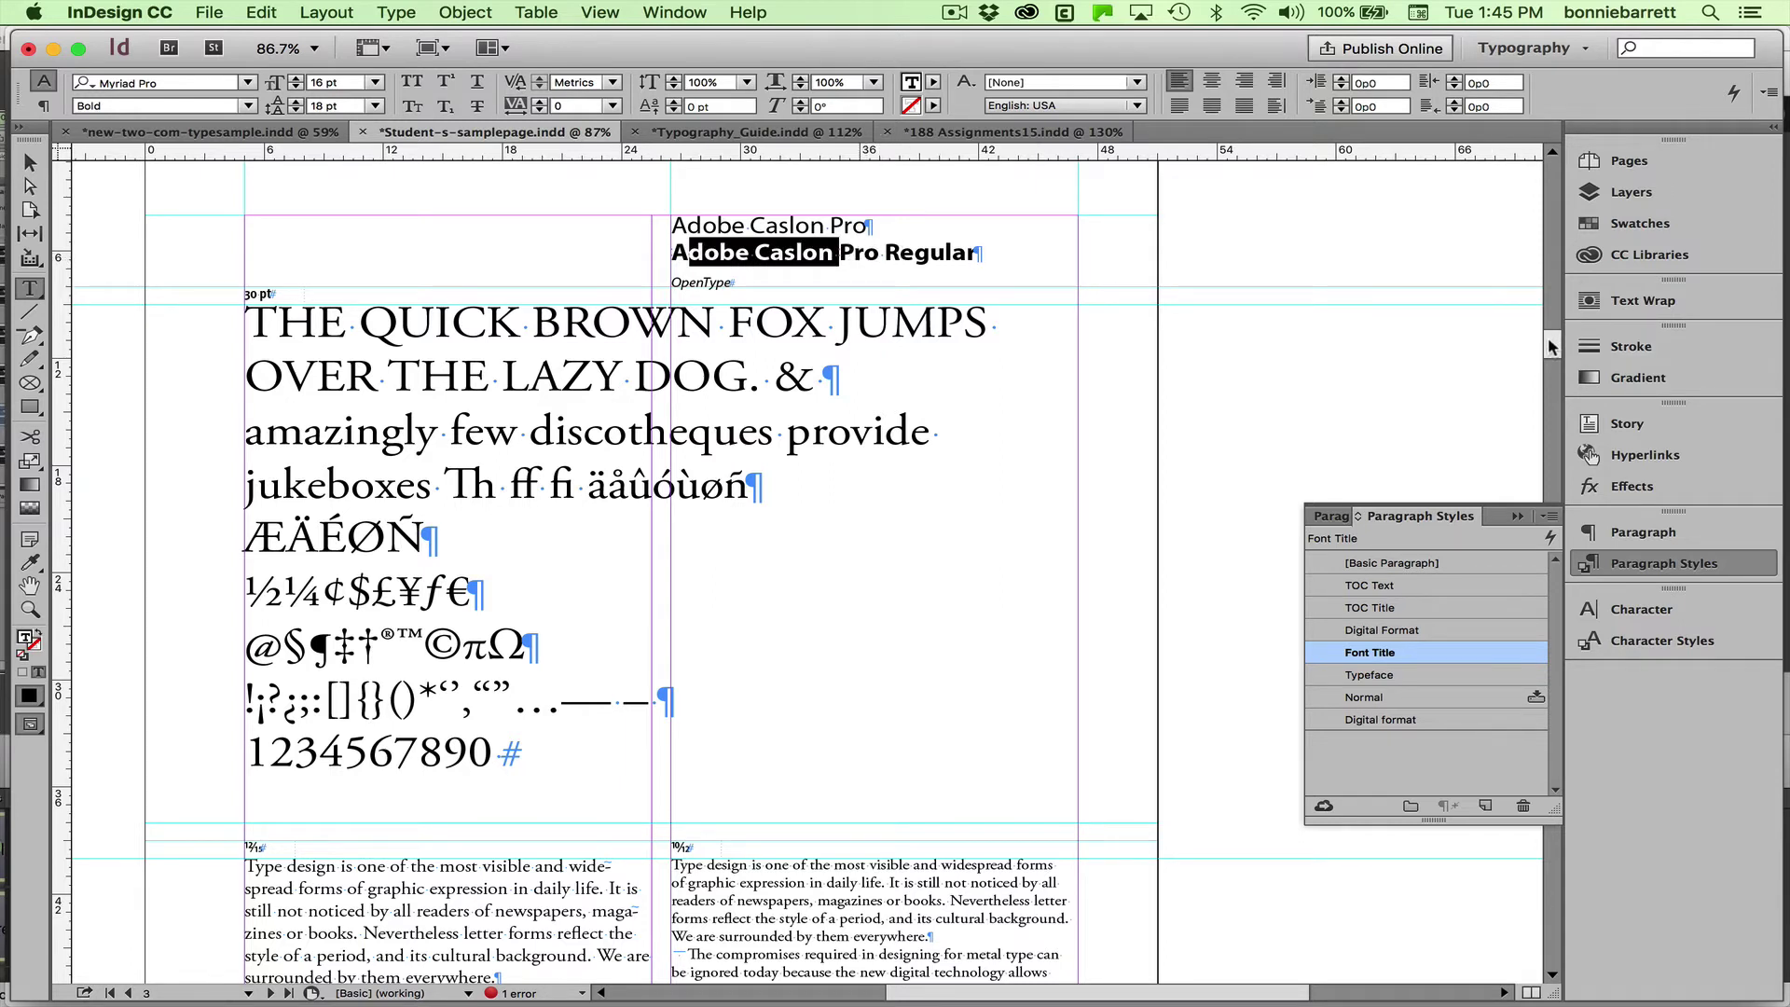
{"action": "left_click_drag", "start_coordinate": [1551, 347], "coordinate": [1550, 362]}
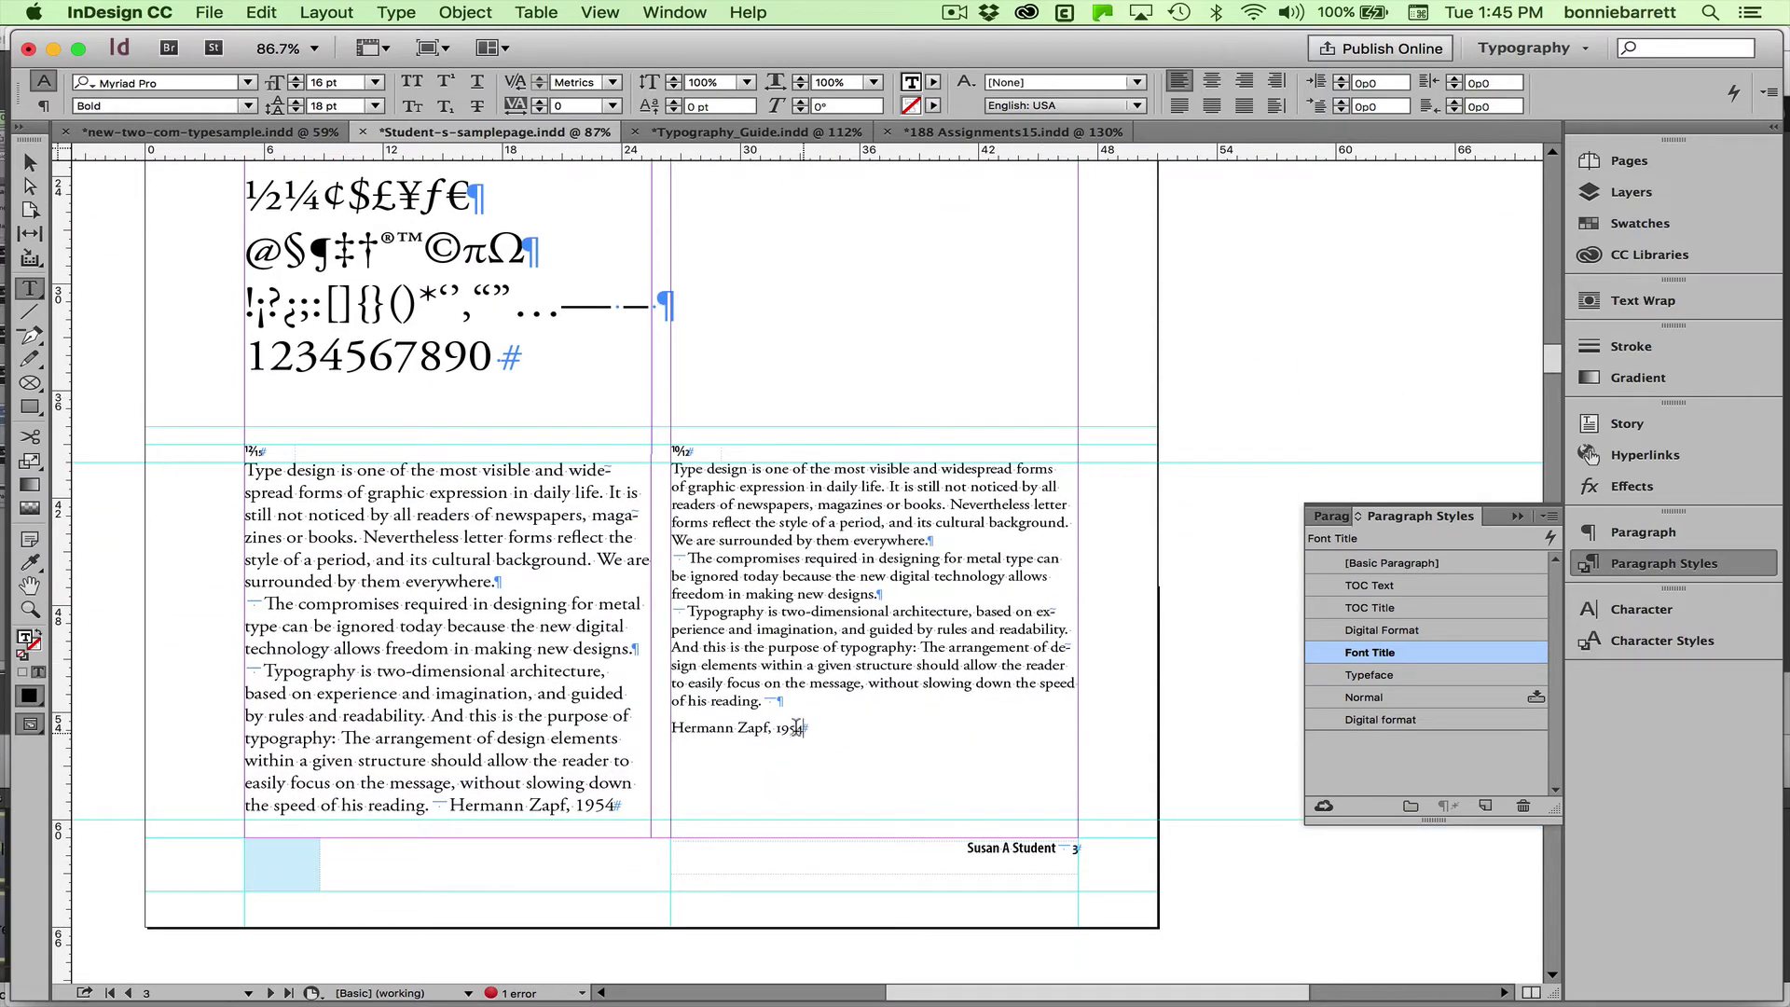
Unlink the 'Hermann Zapf, 1954' line on page 3 from the Font Title paragraph style.
{"action": "left_click_drag", "start_coordinate": [804, 728], "coordinate": [669, 728]}
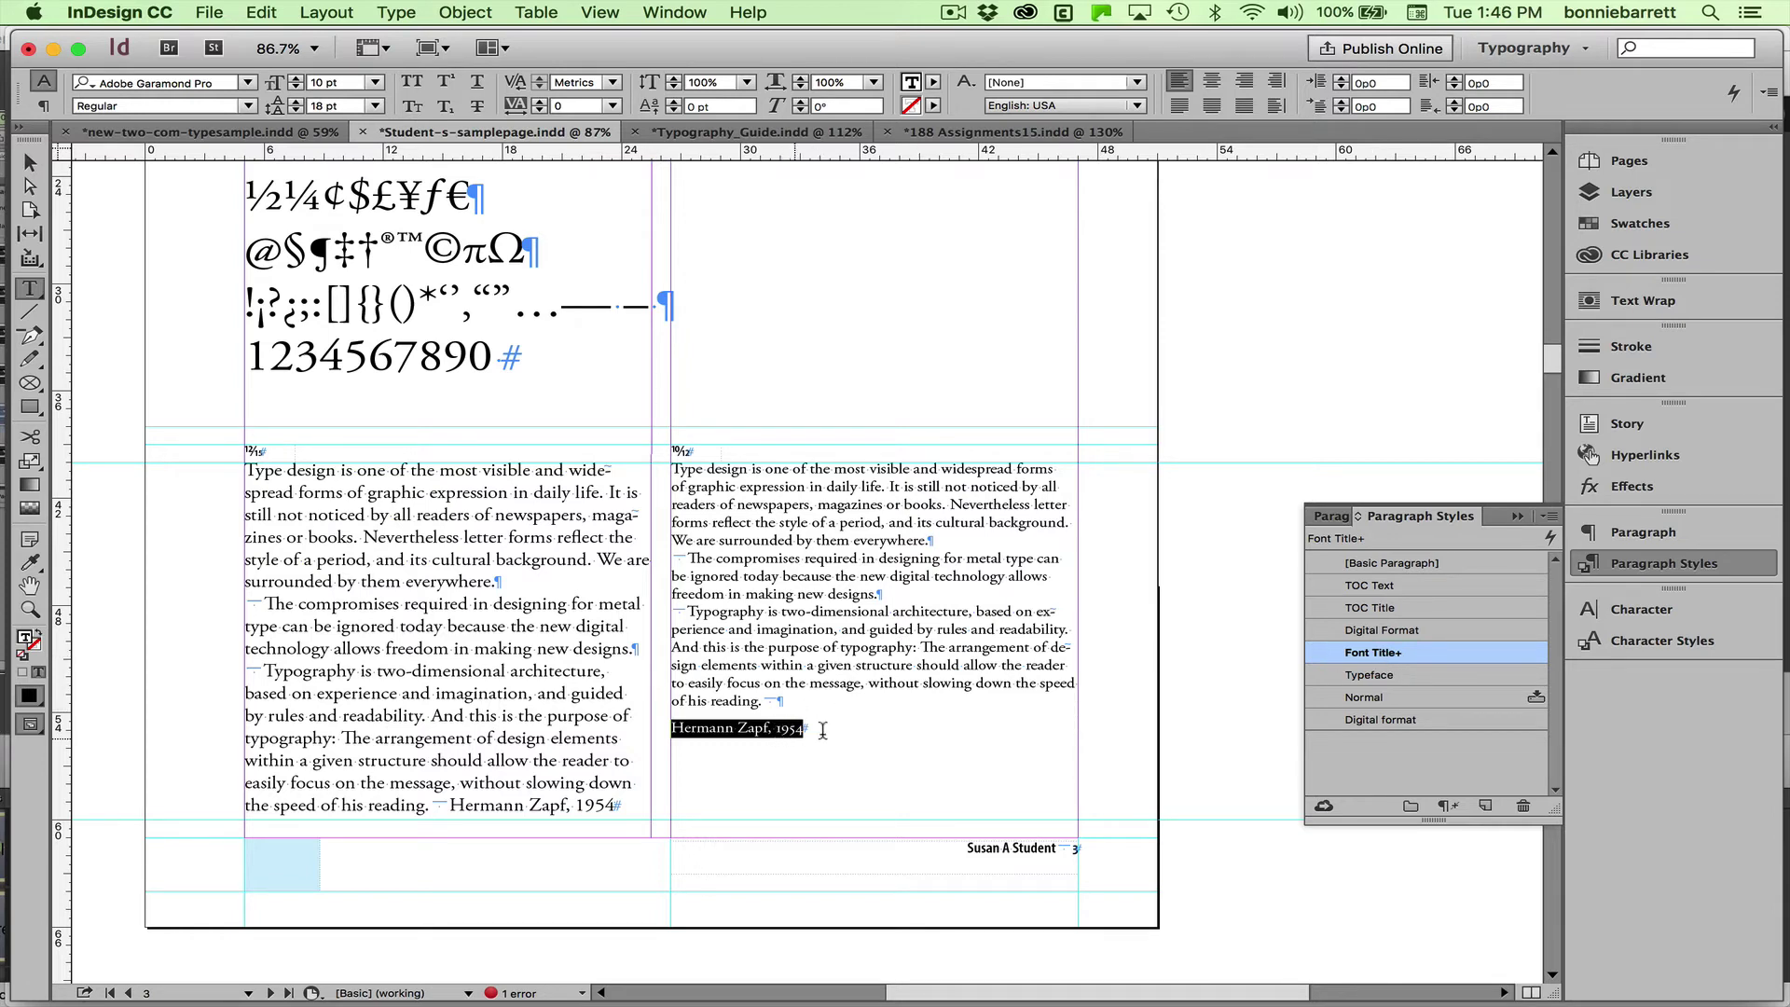
{"action": "left_click", "coordinate": [1550, 515]}
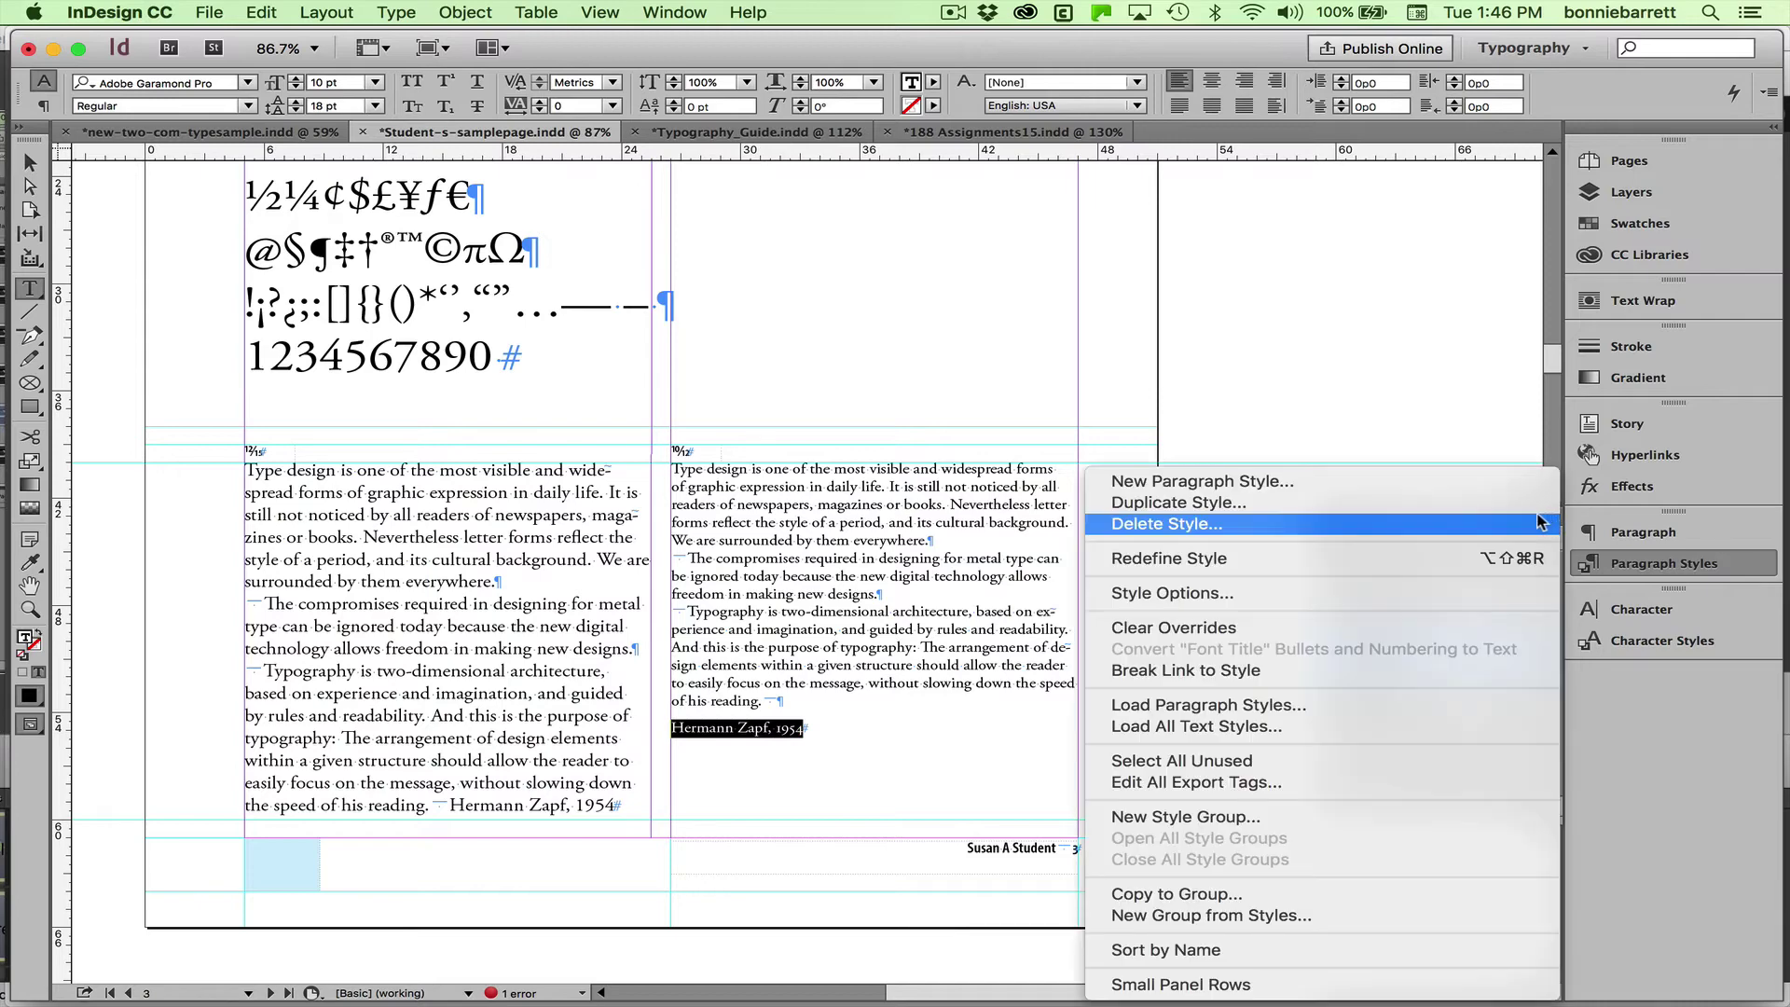
{"action": "left_click", "coordinate": [1258, 673]}
{"action": "left_click_drag", "start_coordinate": [1550, 363], "coordinate": [1550, 363]}
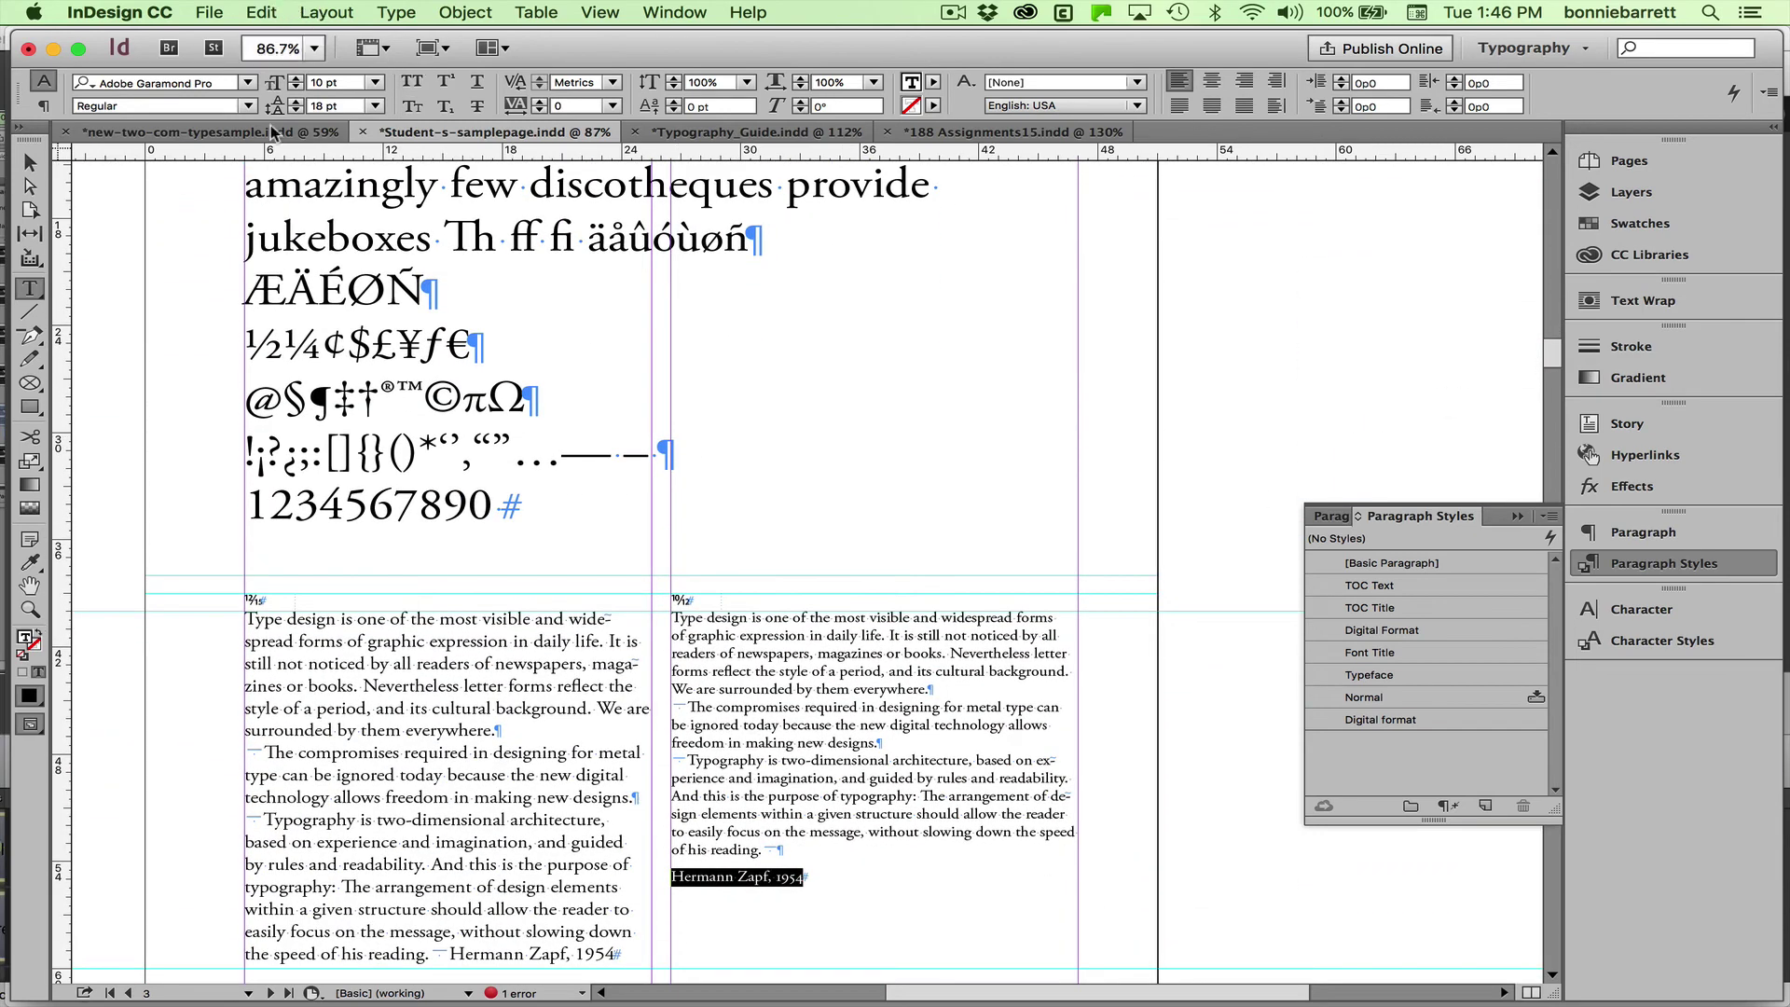
On page A, regenerate the table of contents with overset text included.
{"action": "left_click", "coordinate": [249, 994]}
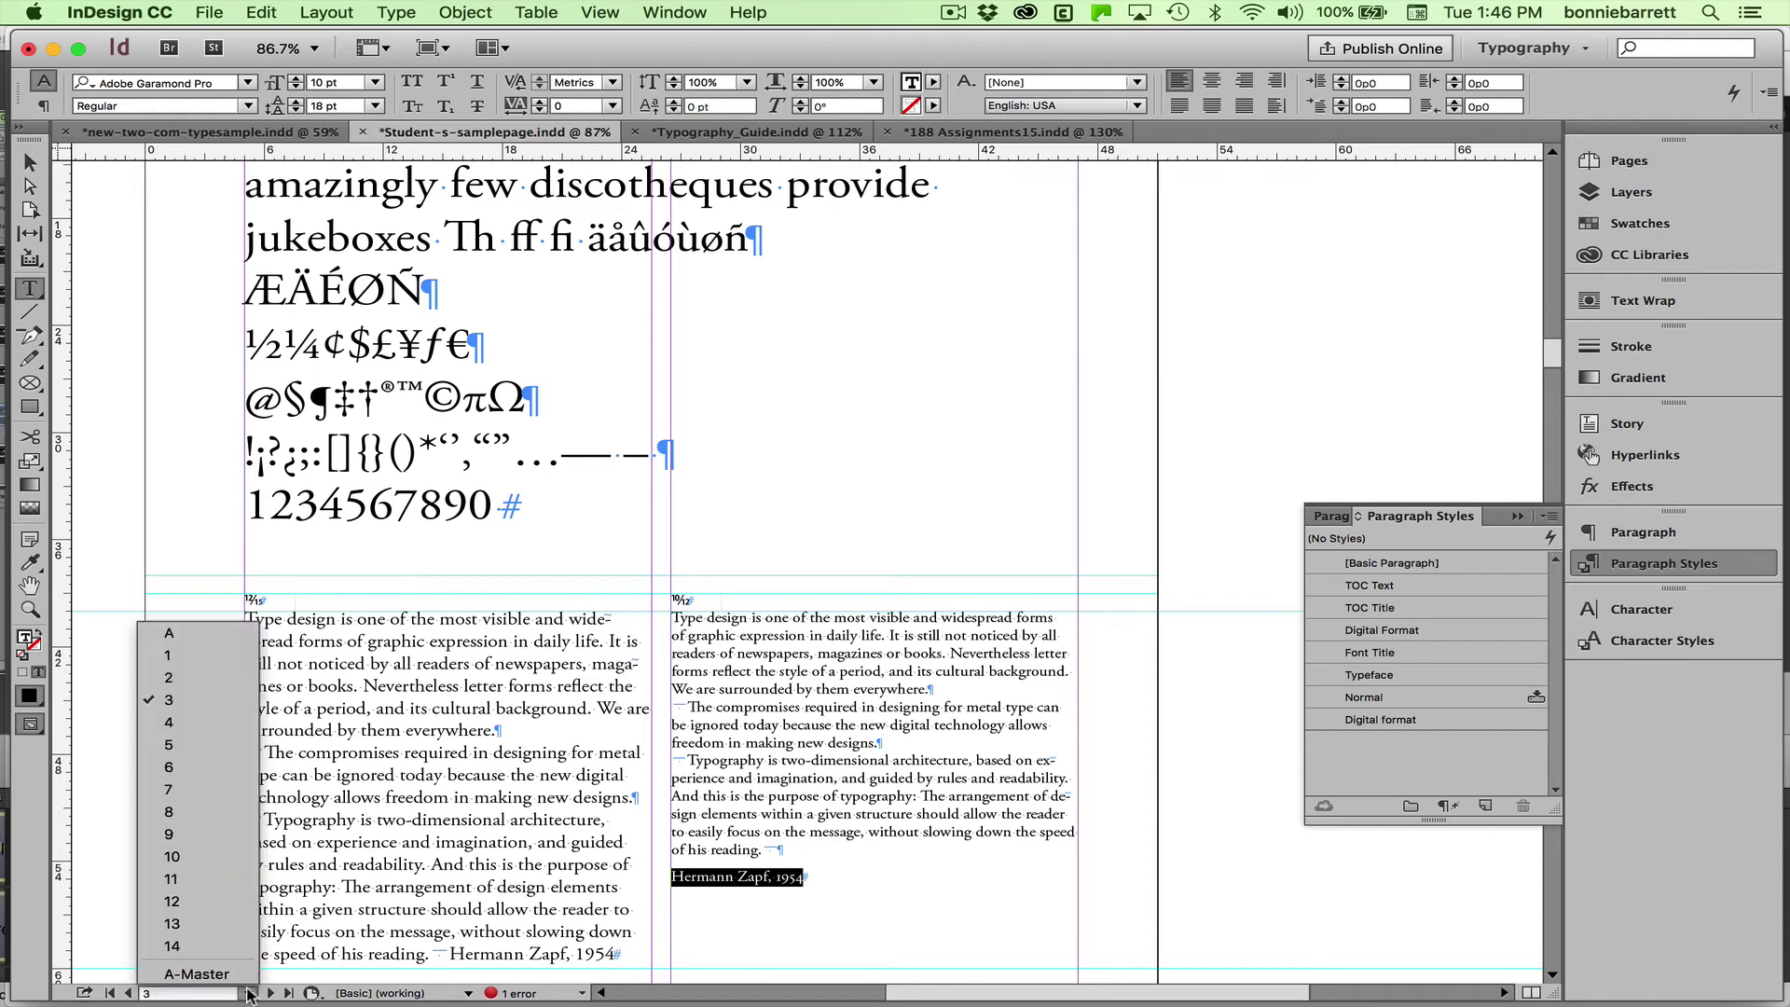
{"action": "left_click", "coordinate": [211, 642]}
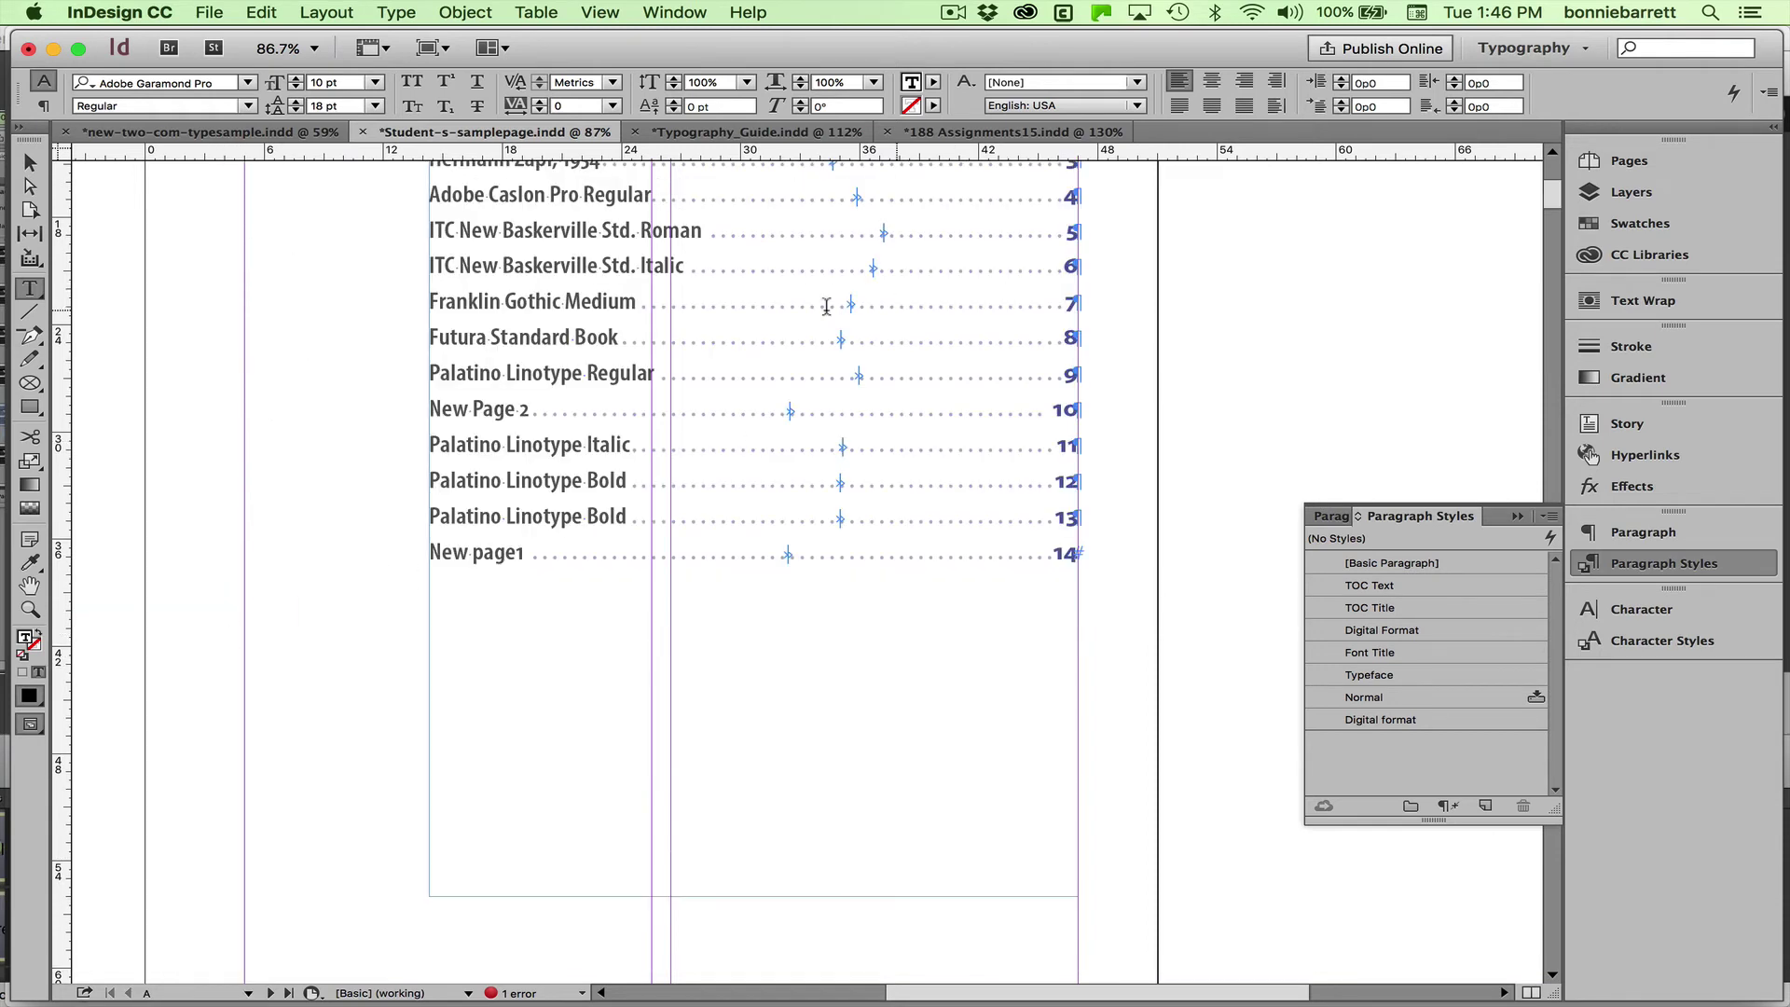
{"action": "left_click", "coordinate": [1370, 584]}
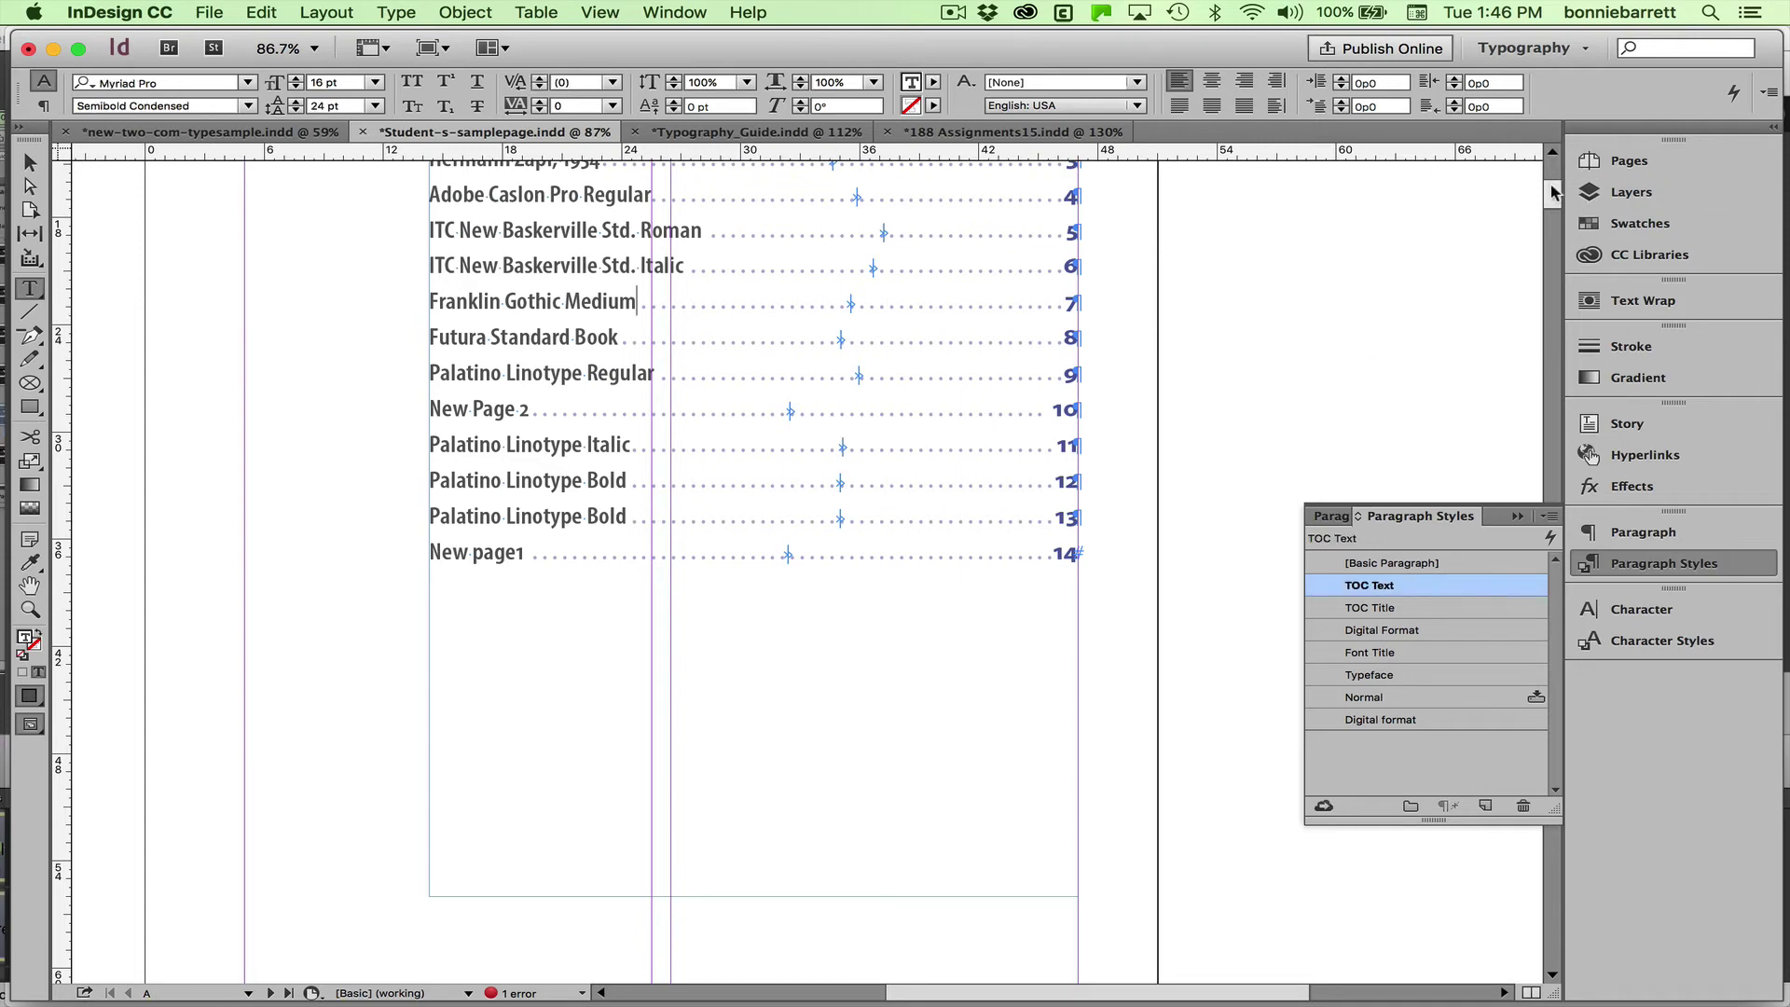
{"action": "left_click_drag", "start_coordinate": [1555, 198], "coordinate": [1553, 181]}
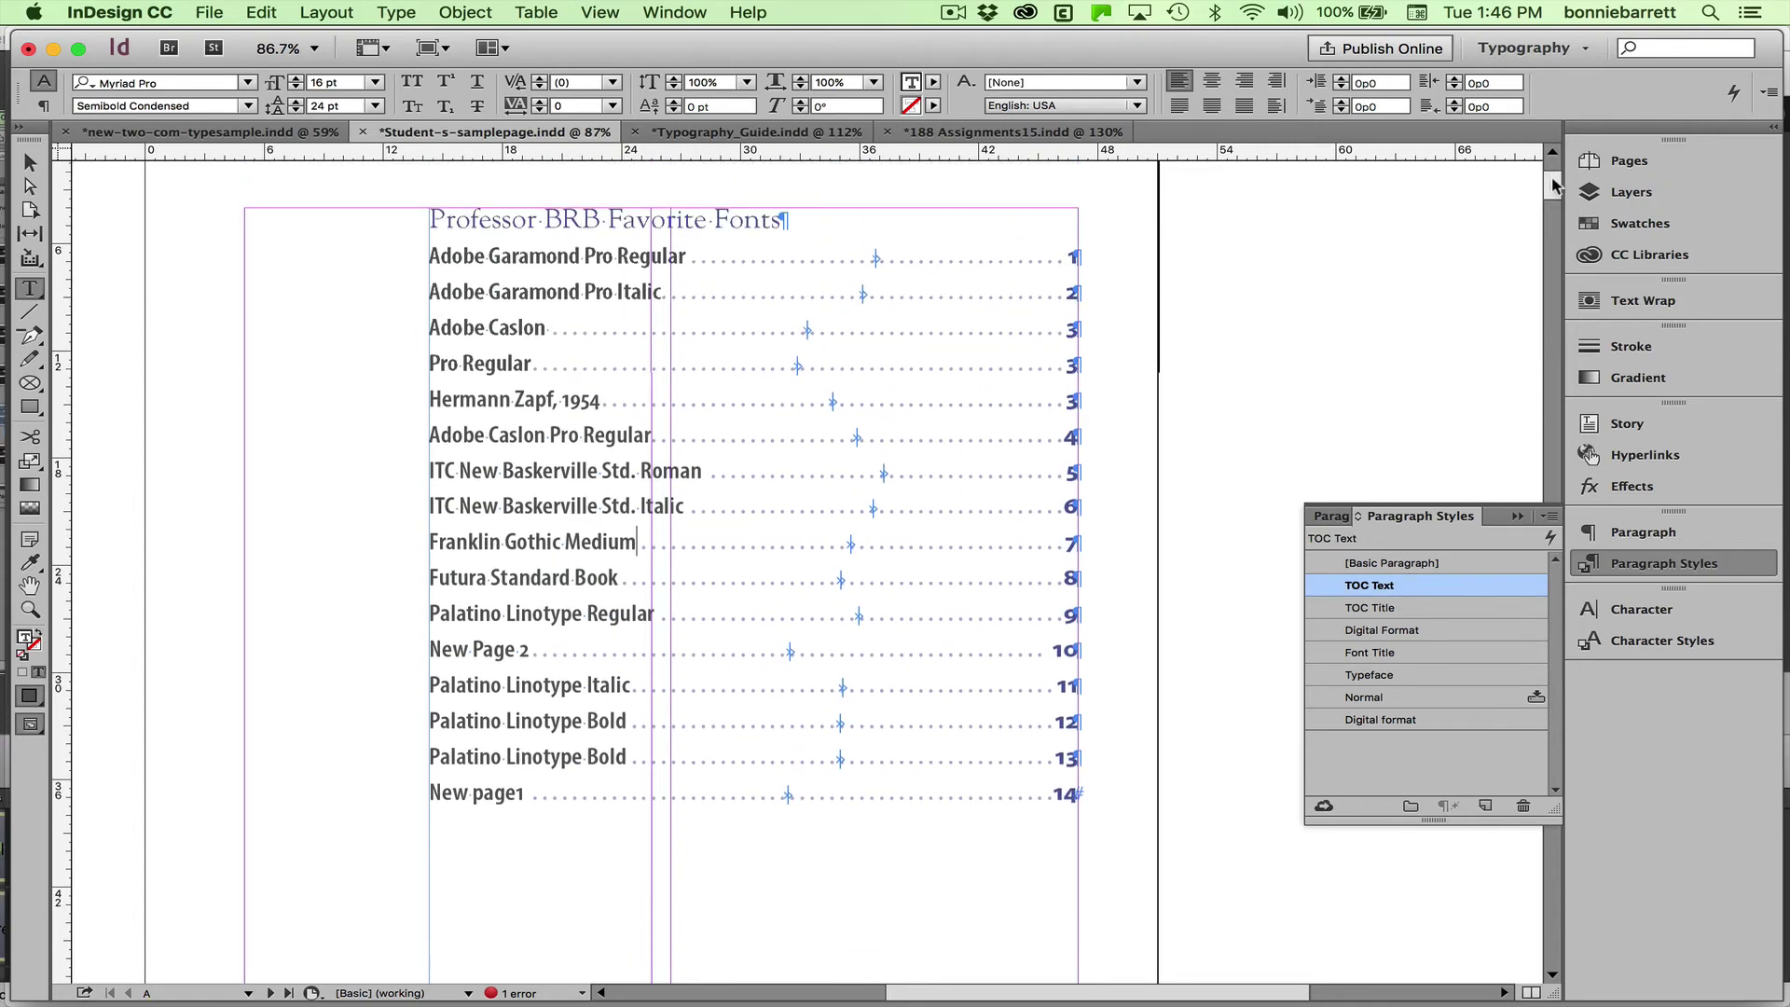
{"action": "left_click", "coordinate": [319, 14]}
{"action": "left_click", "coordinate": [373, 480]}
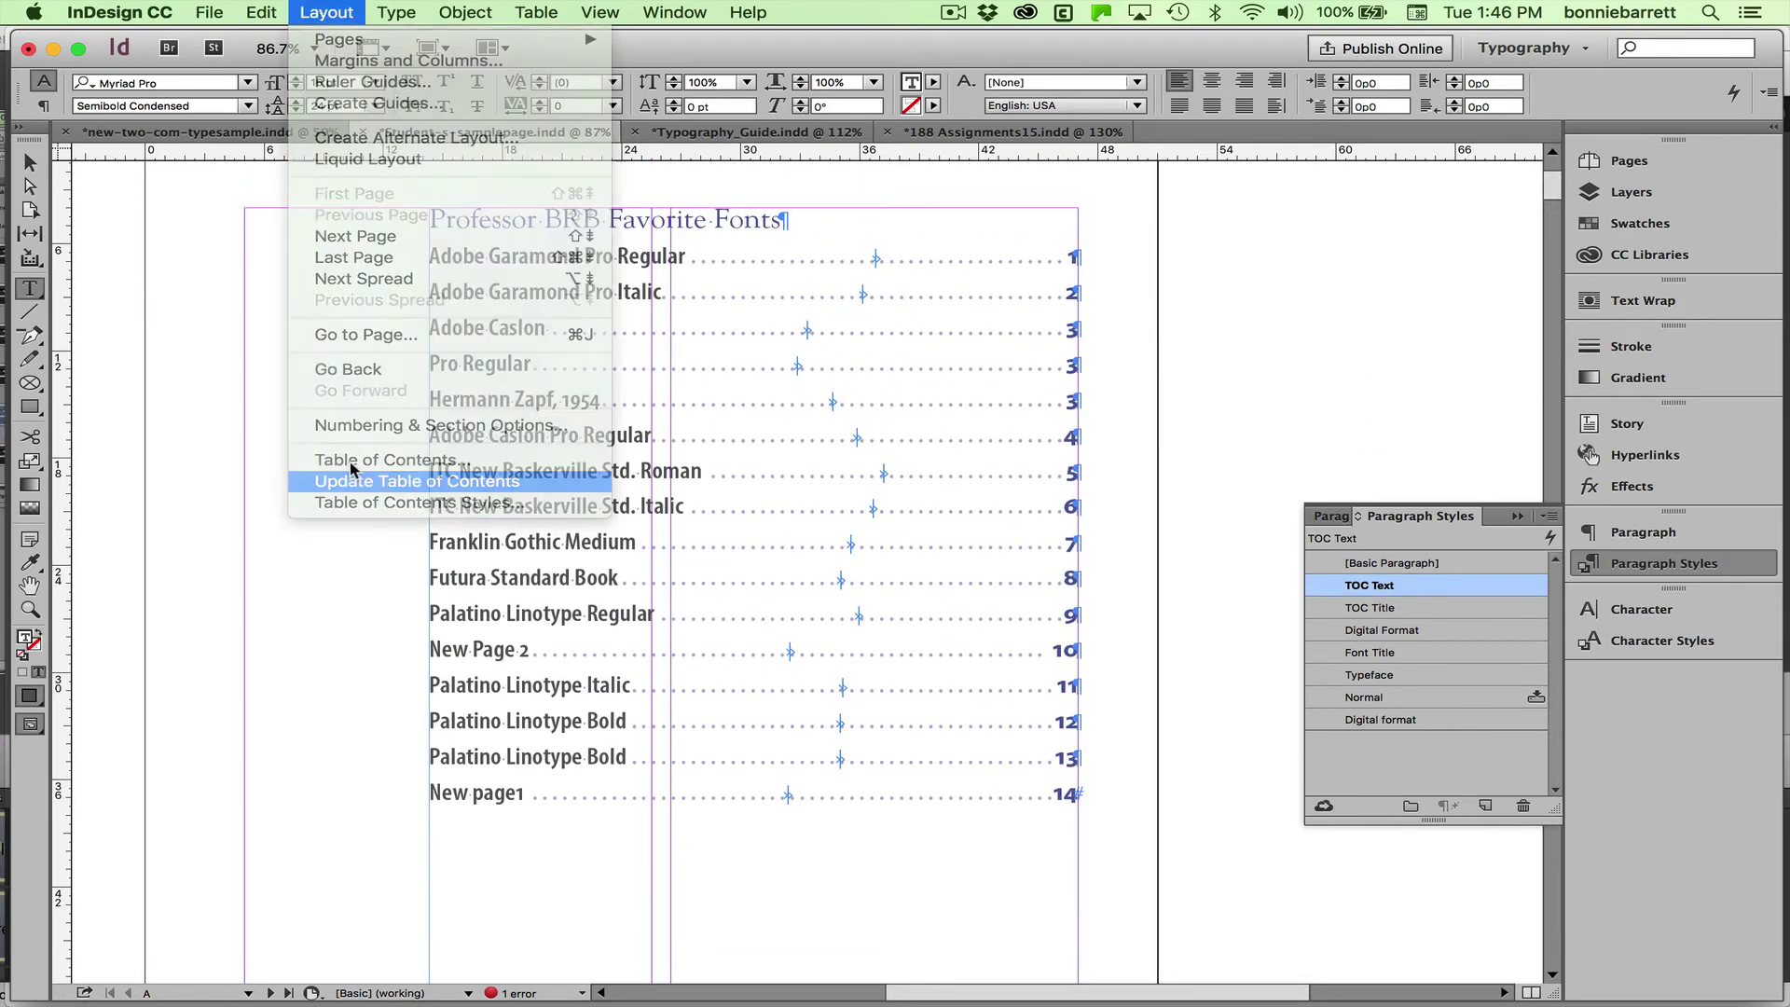
{"action": "left_click", "coordinate": [1110, 557]}
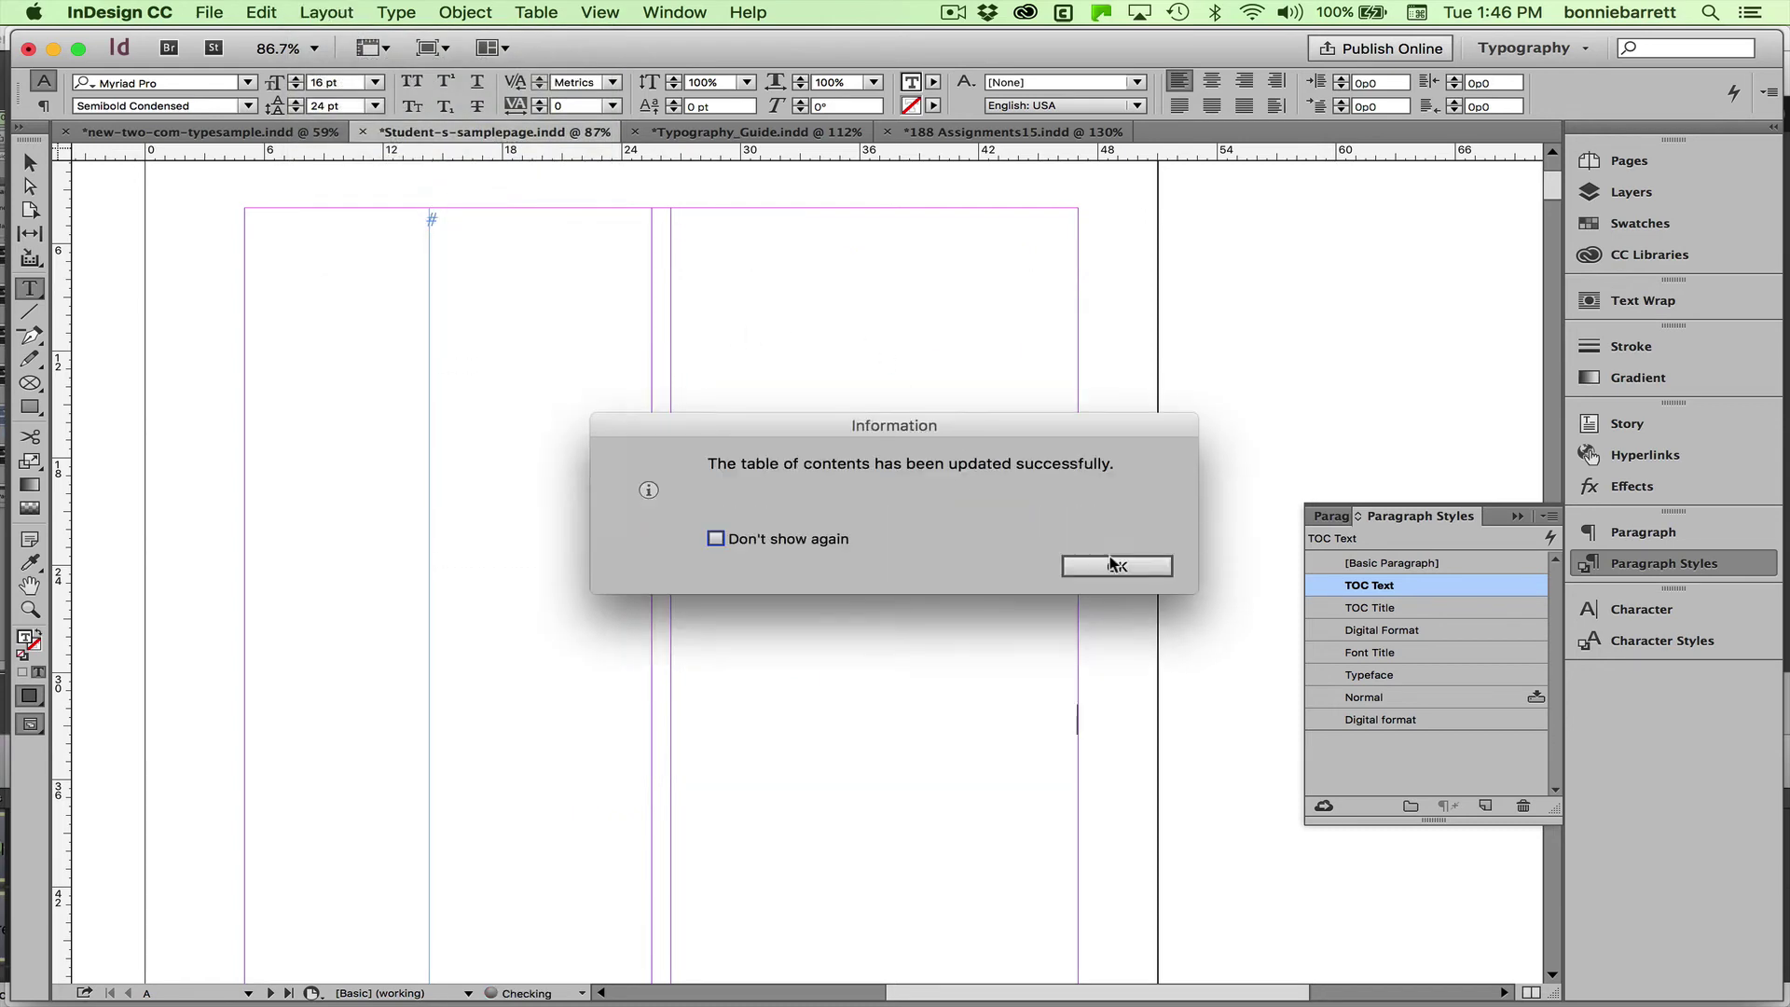
{"action": "left_click", "coordinate": [1108, 563]}
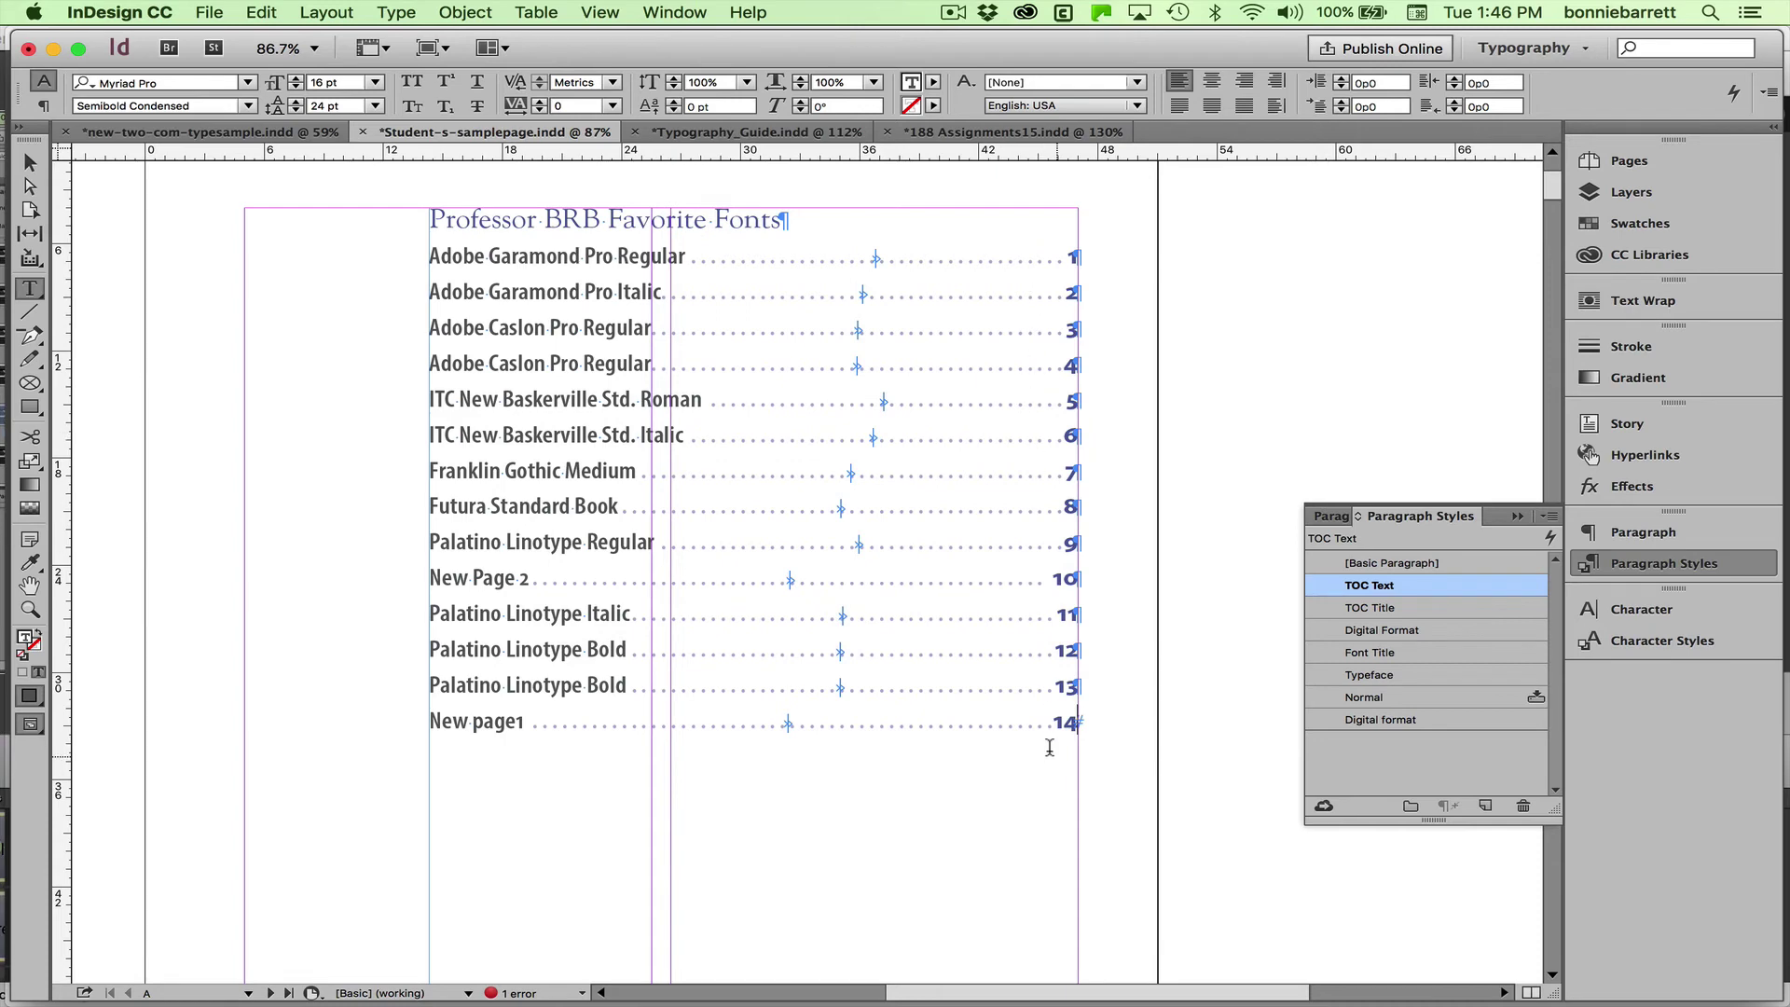
Switch the screen mode to Preview to hide guides and hidden characters.
{"action": "left_click", "coordinate": [438, 49]}
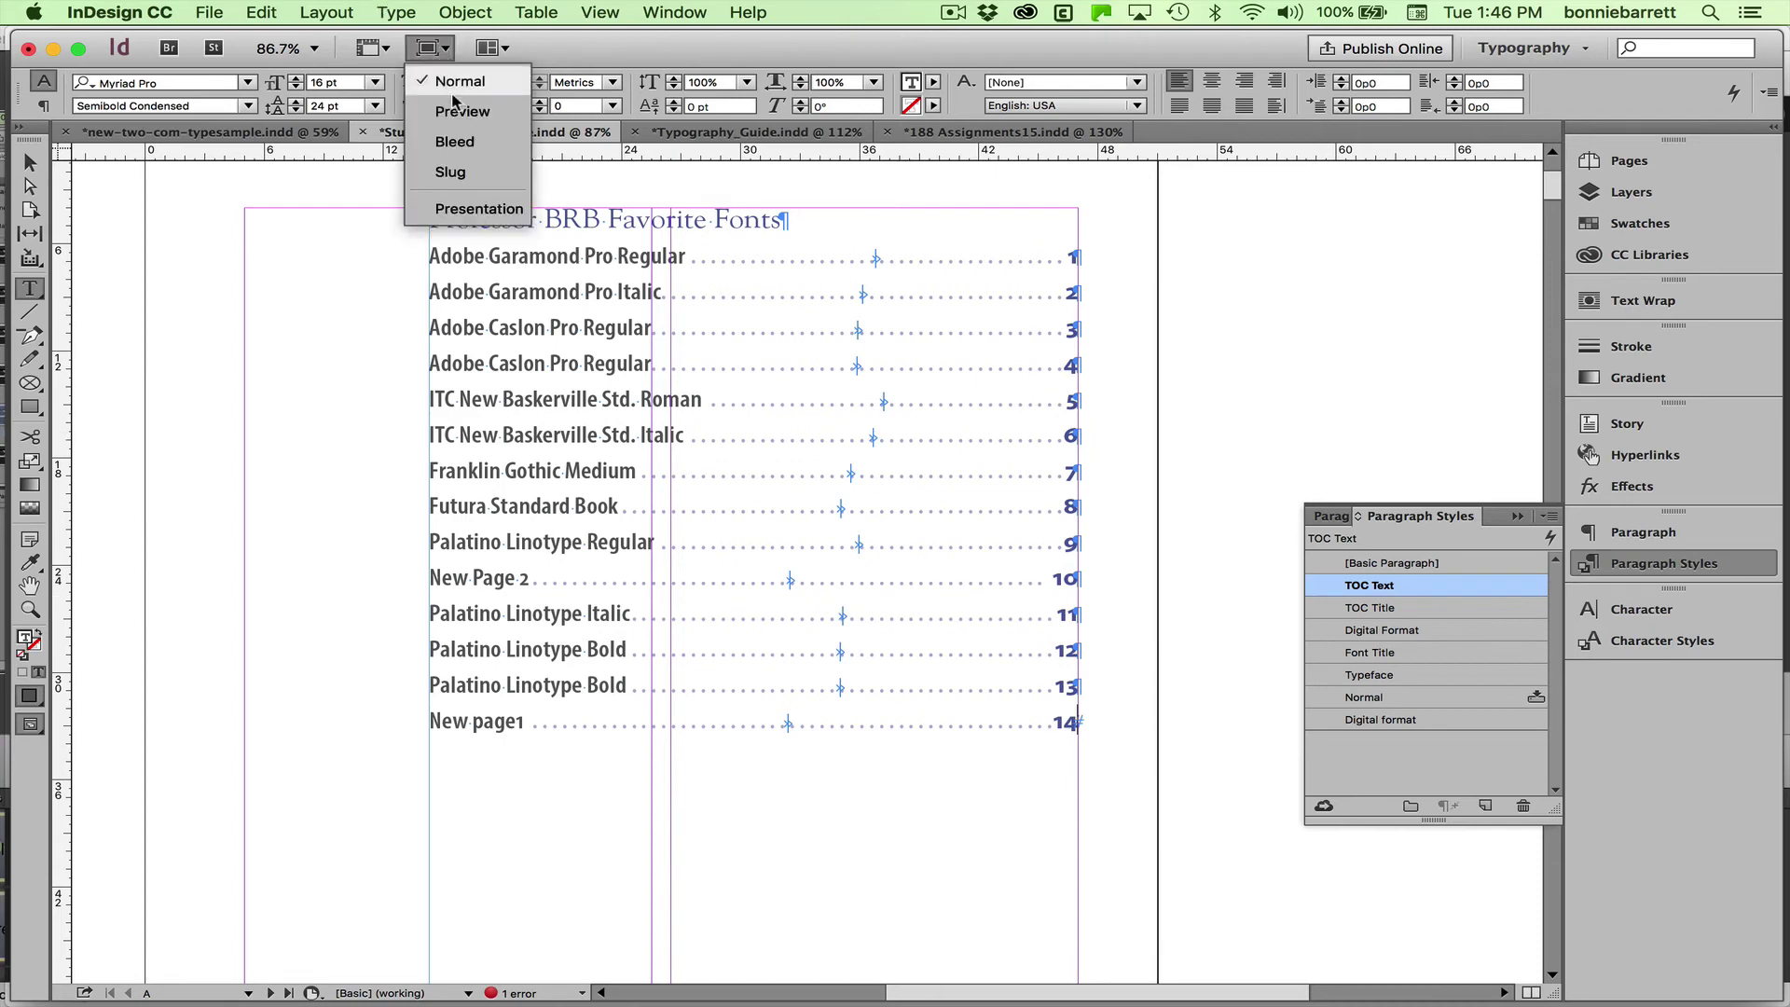
{"action": "left_click", "coordinate": [454, 109]}
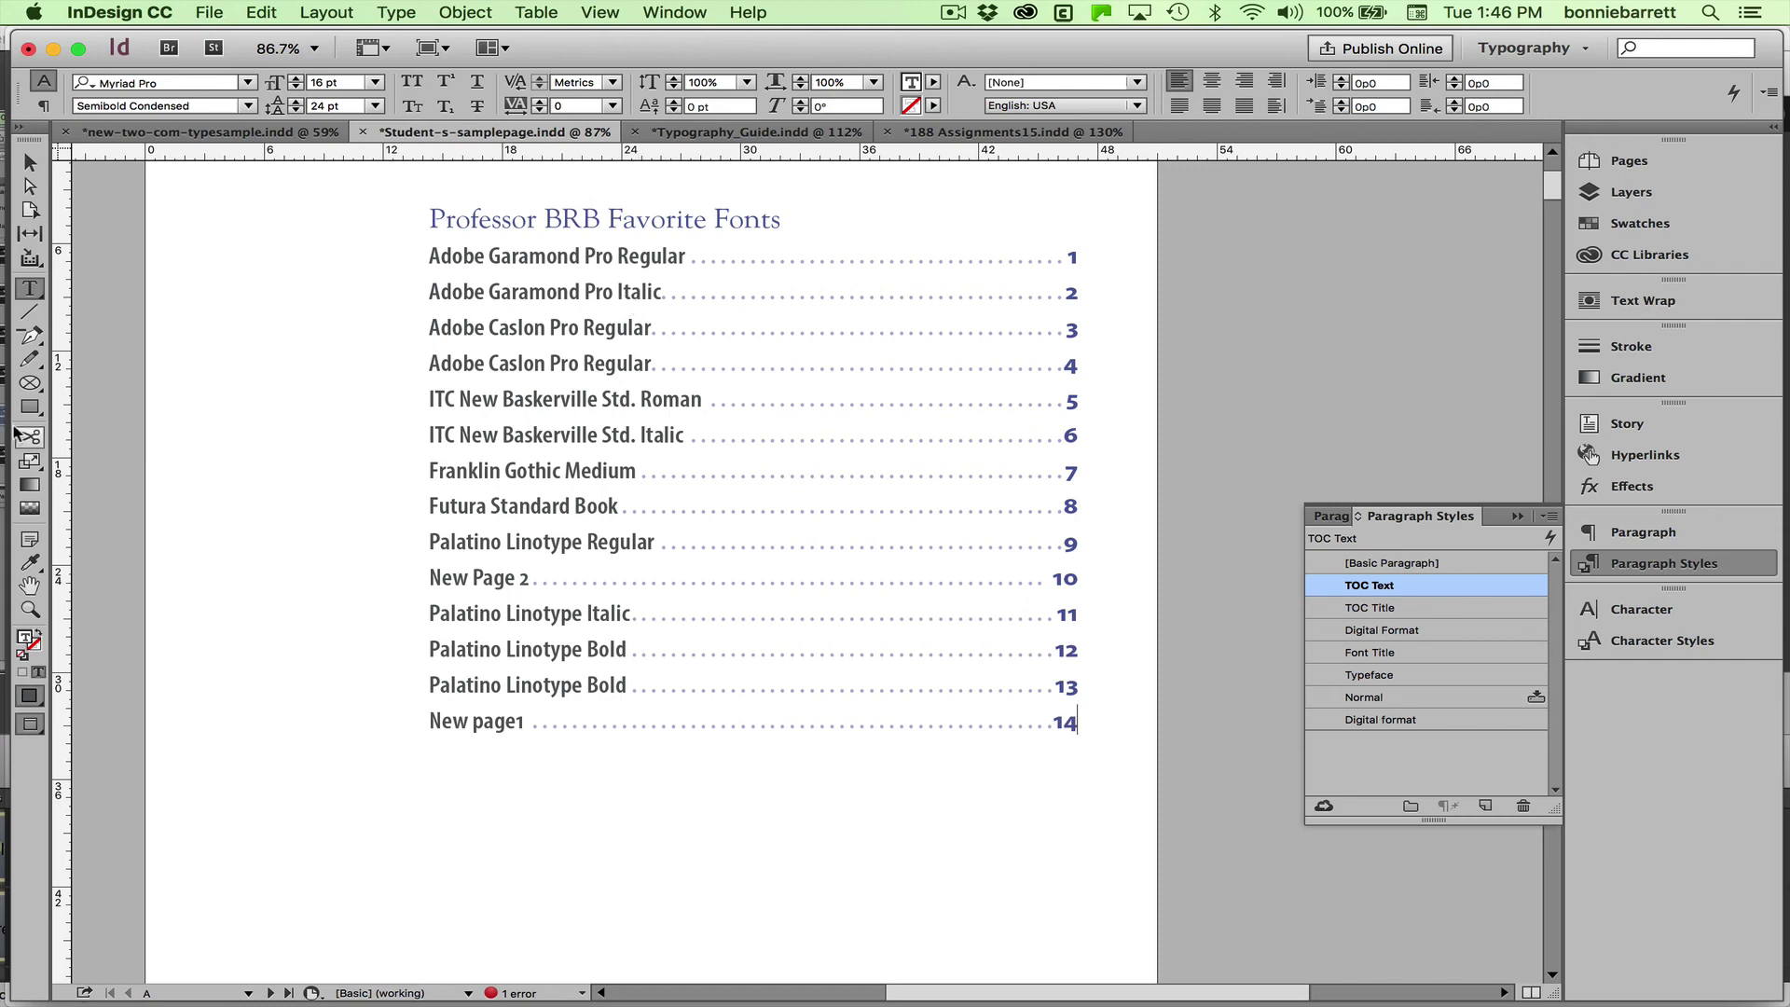
{"action": "mouse_move", "coordinate": [5, 331]}
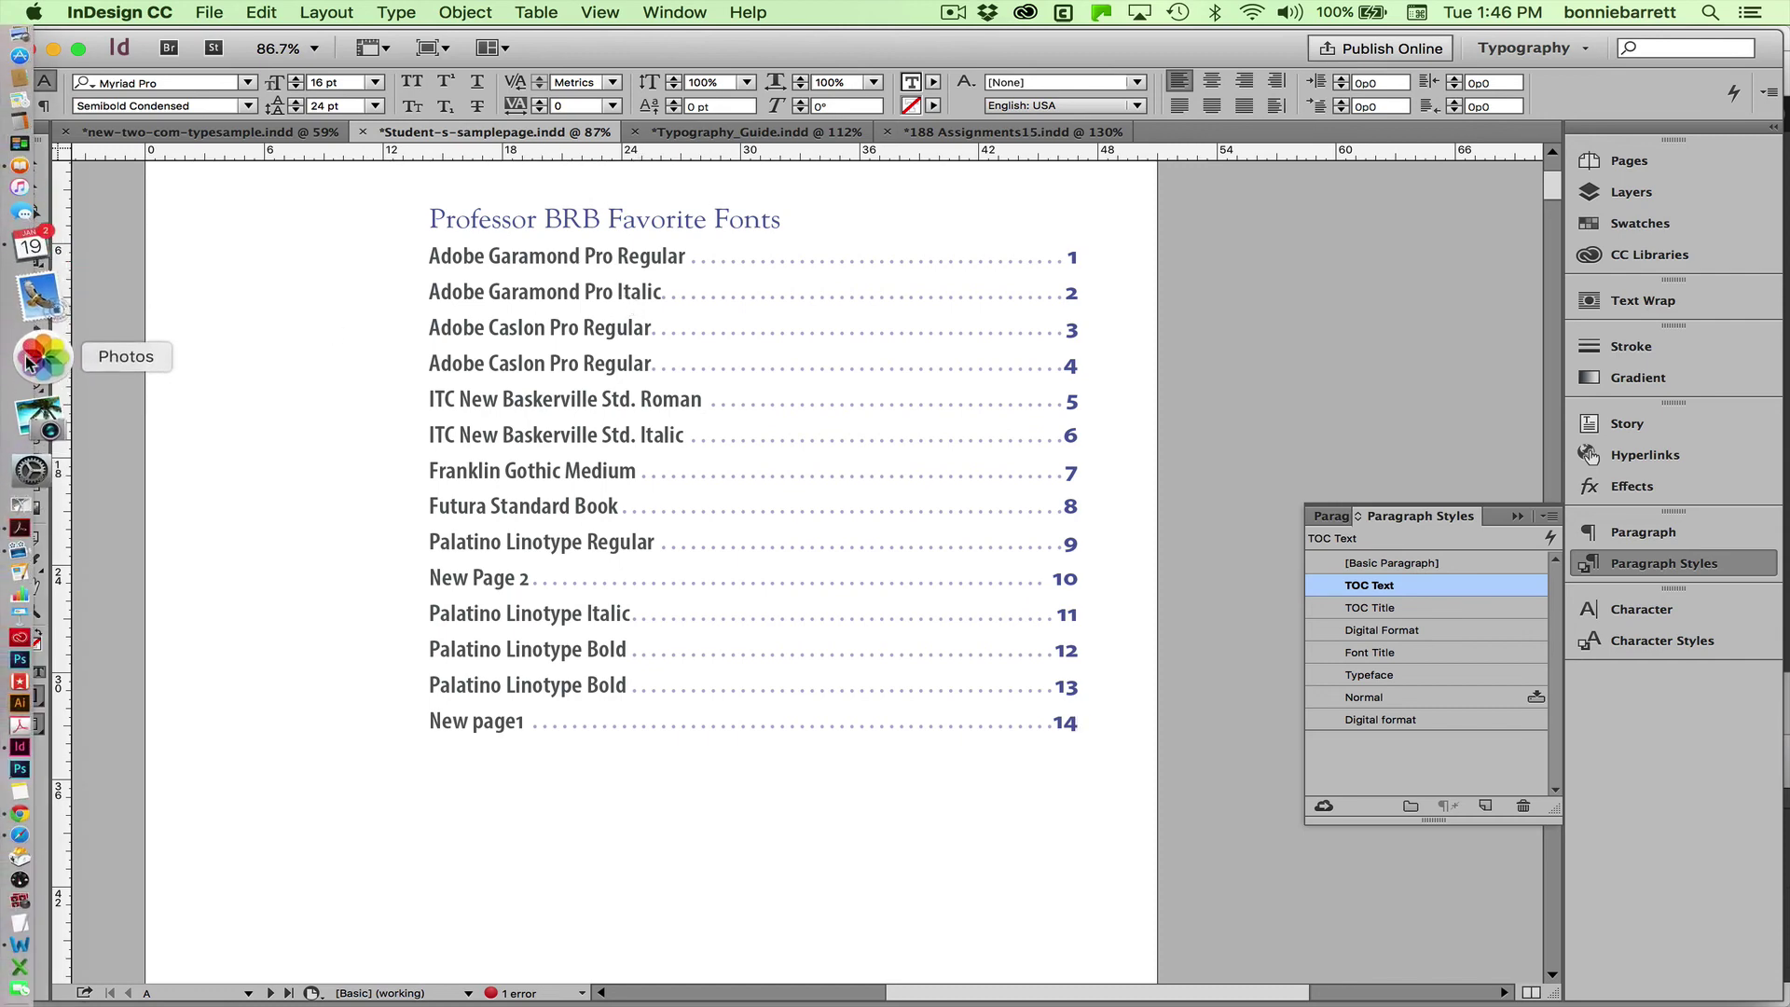
In Acrobat, follow the Palatino Linotype Regular contents link, then return to the contents page using the heart logo.
{"action": "left_click", "coordinate": [28, 451]}
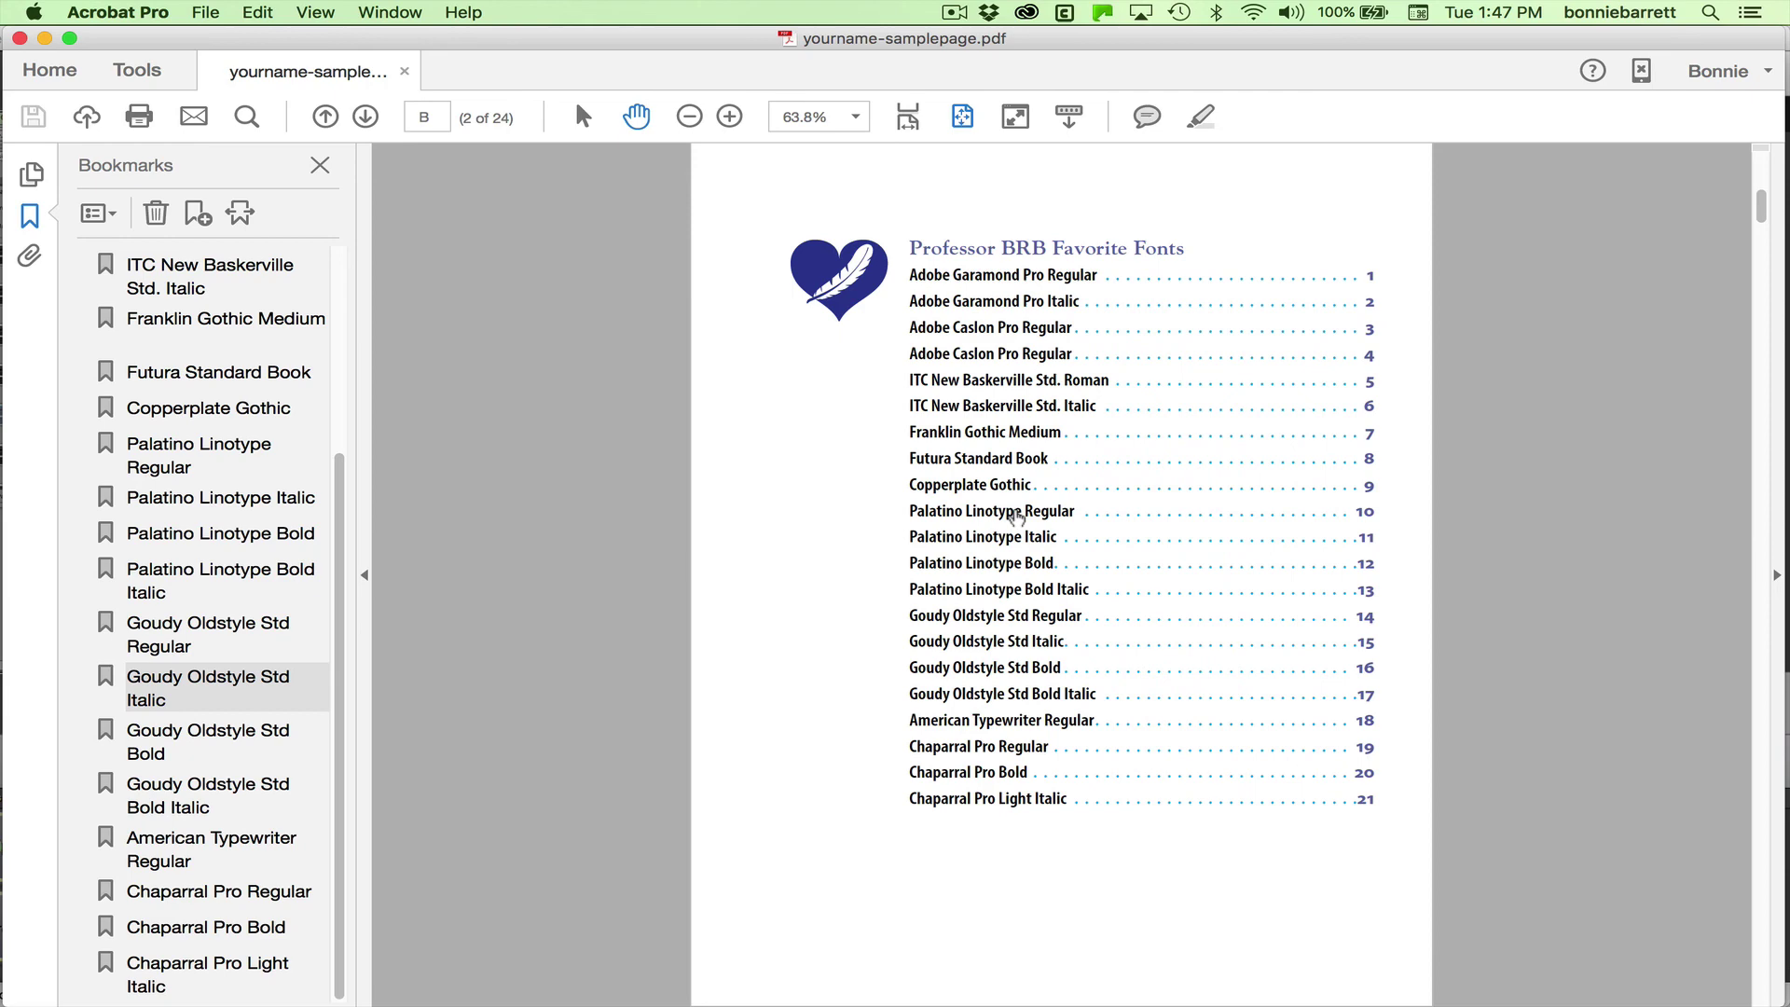
{"action": "left_click", "coordinate": [1016, 514]}
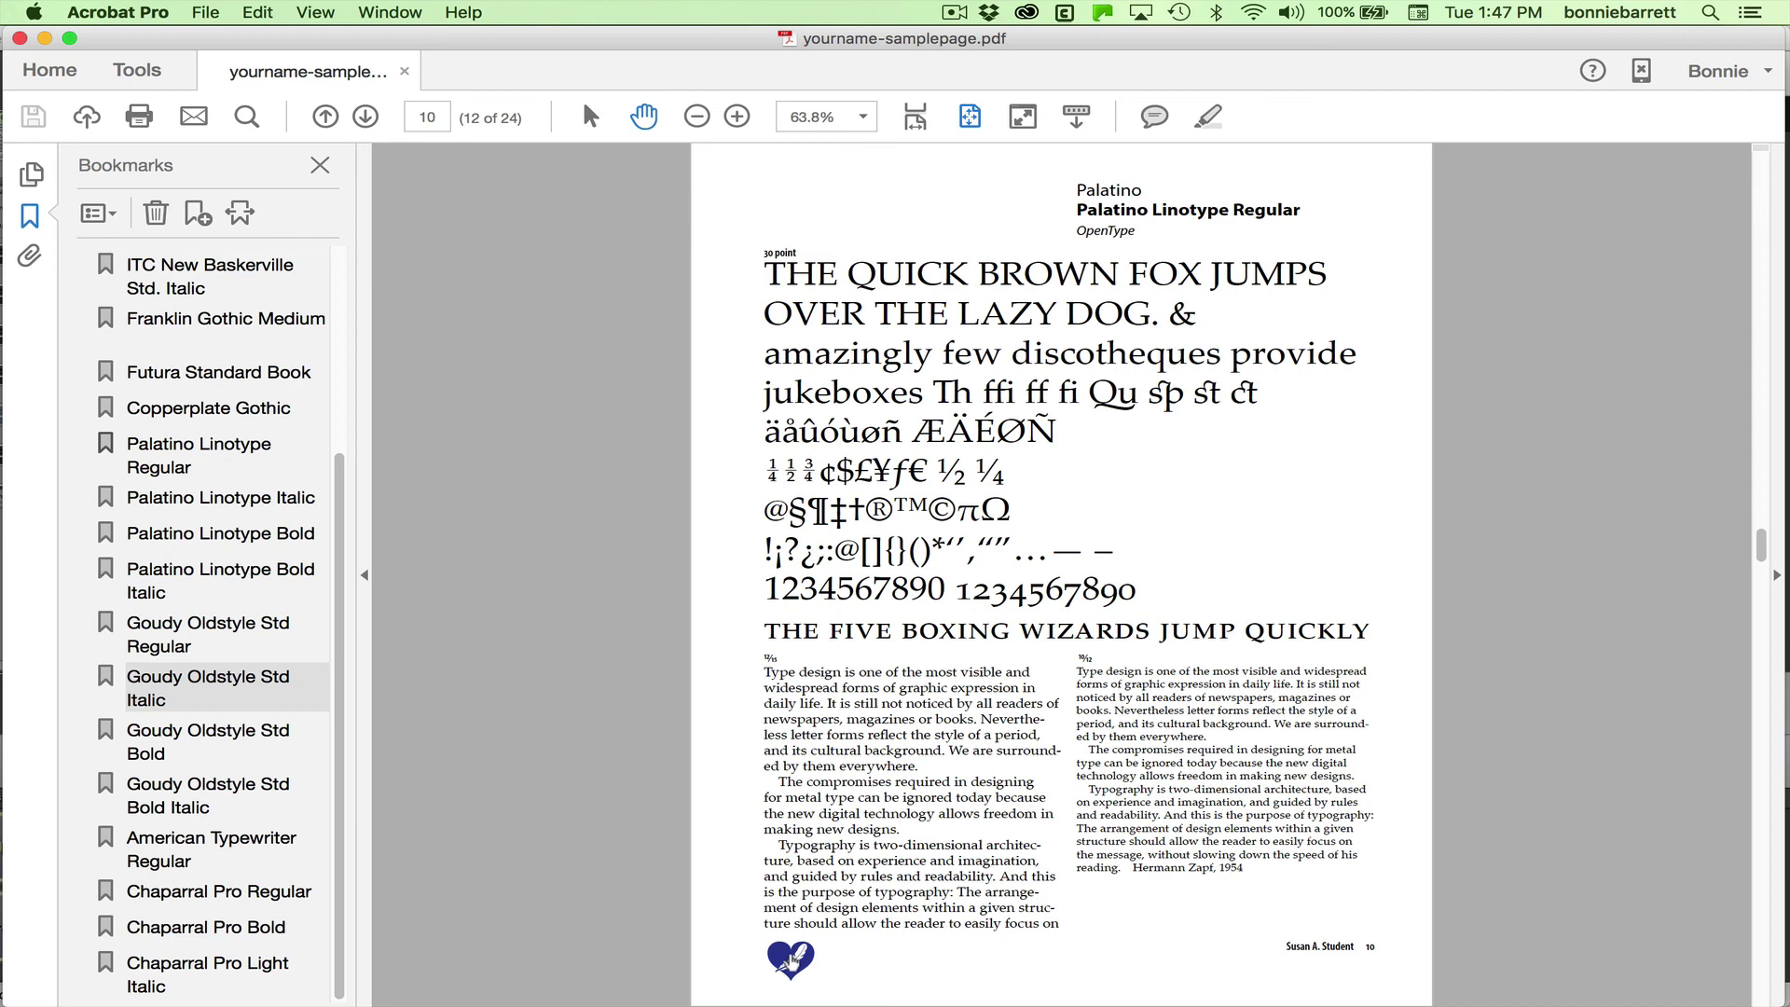
{"action": "left_click", "coordinate": [789, 957]}
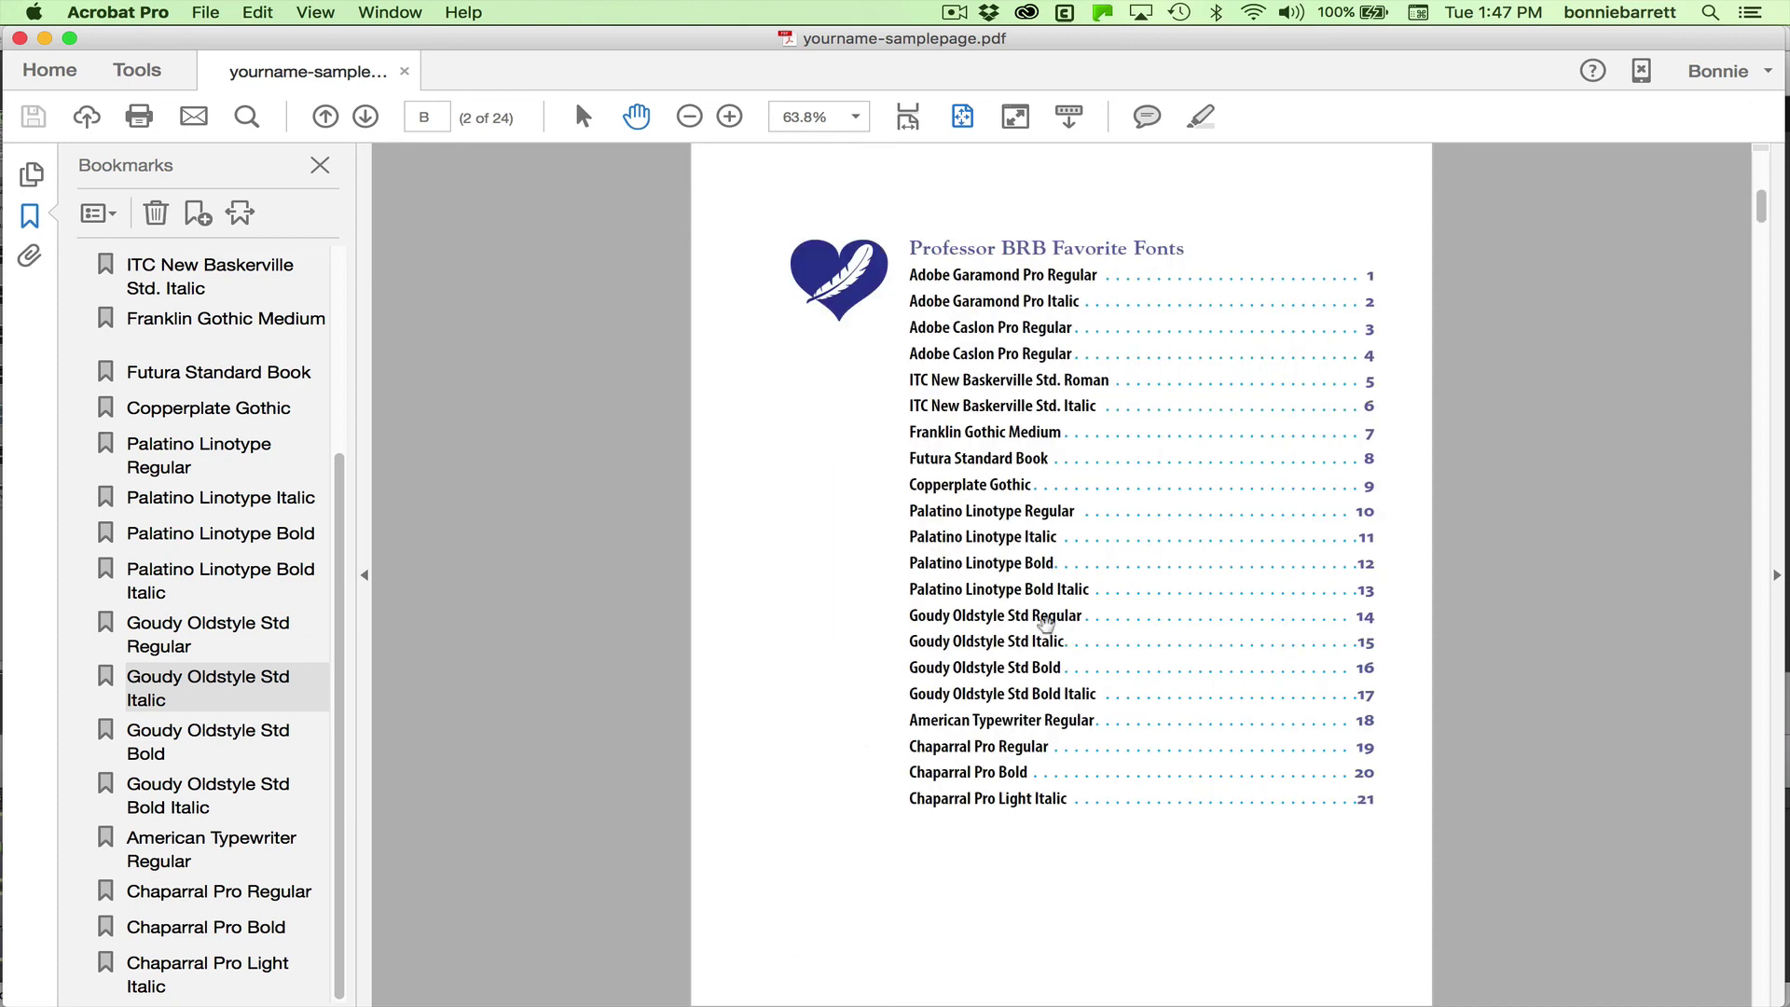